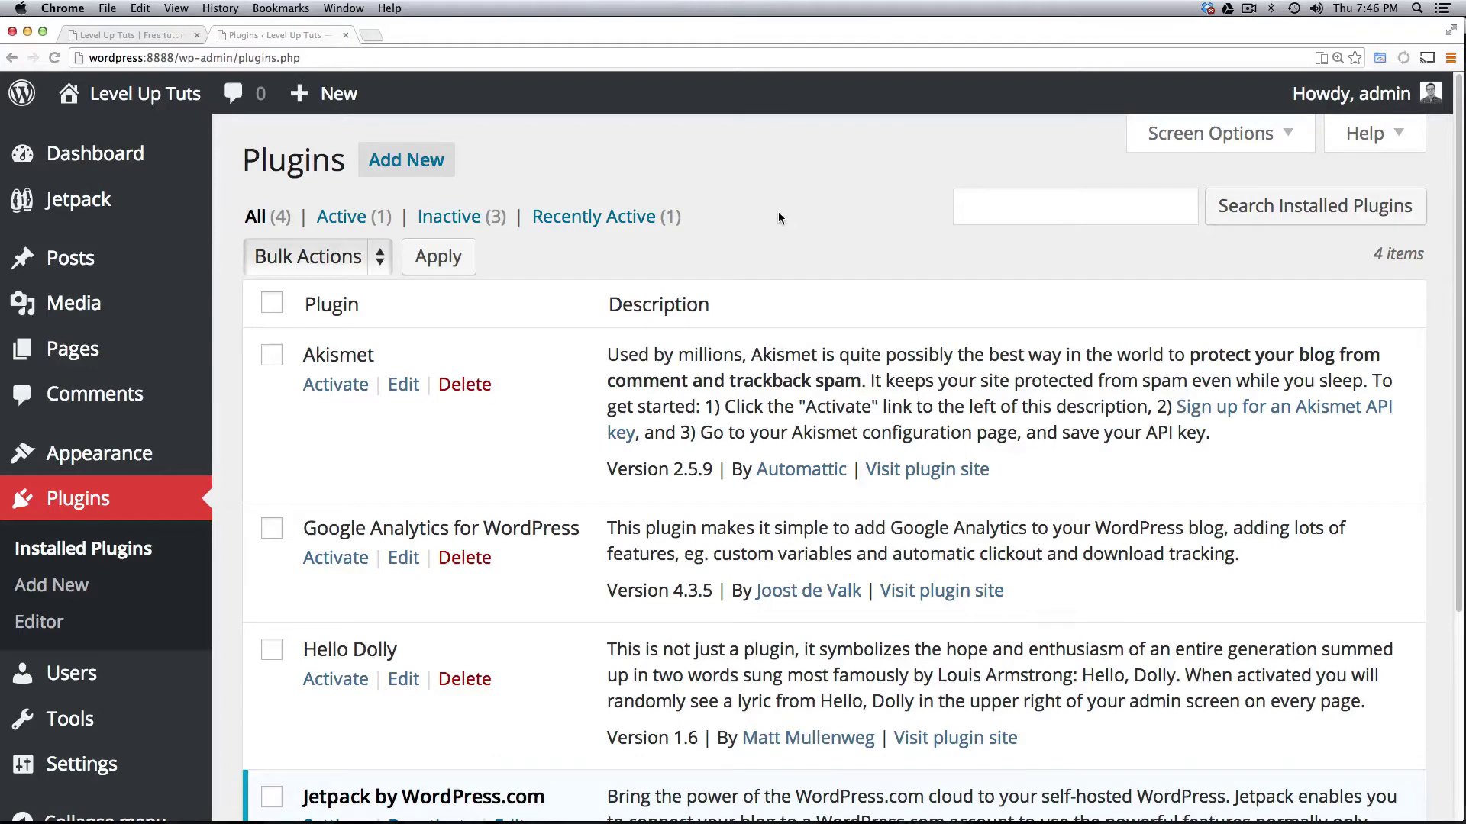
Search the plugin directory for 'WP Recent Views' and install version 1.0.1, confirming the prompt.
{"action": "left_click", "coordinate": [392, 160]}
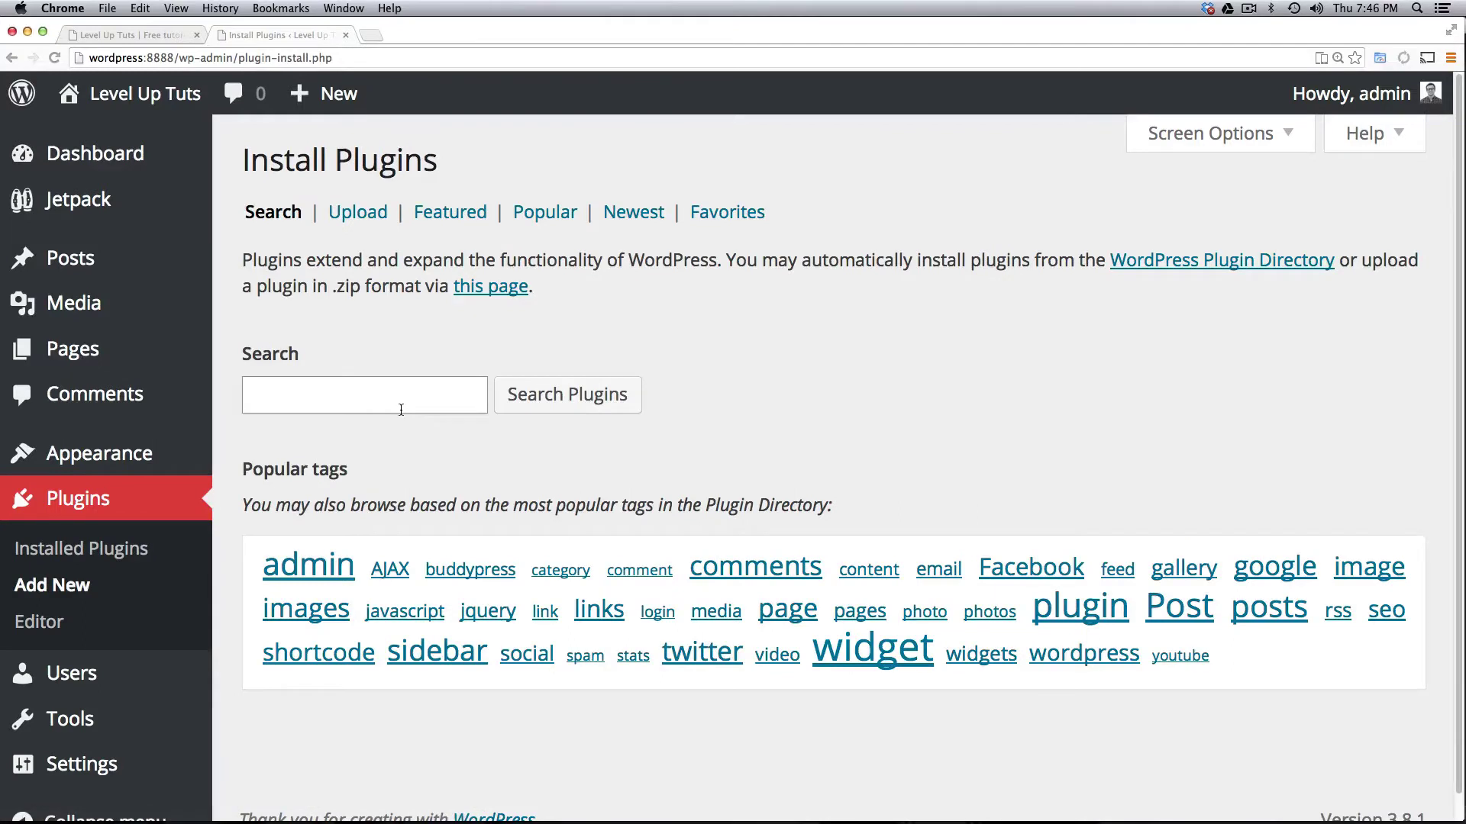
{"action": "type", "text": "WP RECENT"}
{"action": "key", "text": "BackSpace"}
{"action": "key", "text": "BackSpace"}
{"action": "key", "text": "BackSpace"}
{"action": "key", "text": "BackSpace"}
{"action": "key", "text": "BackSpace"}
{"action": "type", "text": "ecent "}
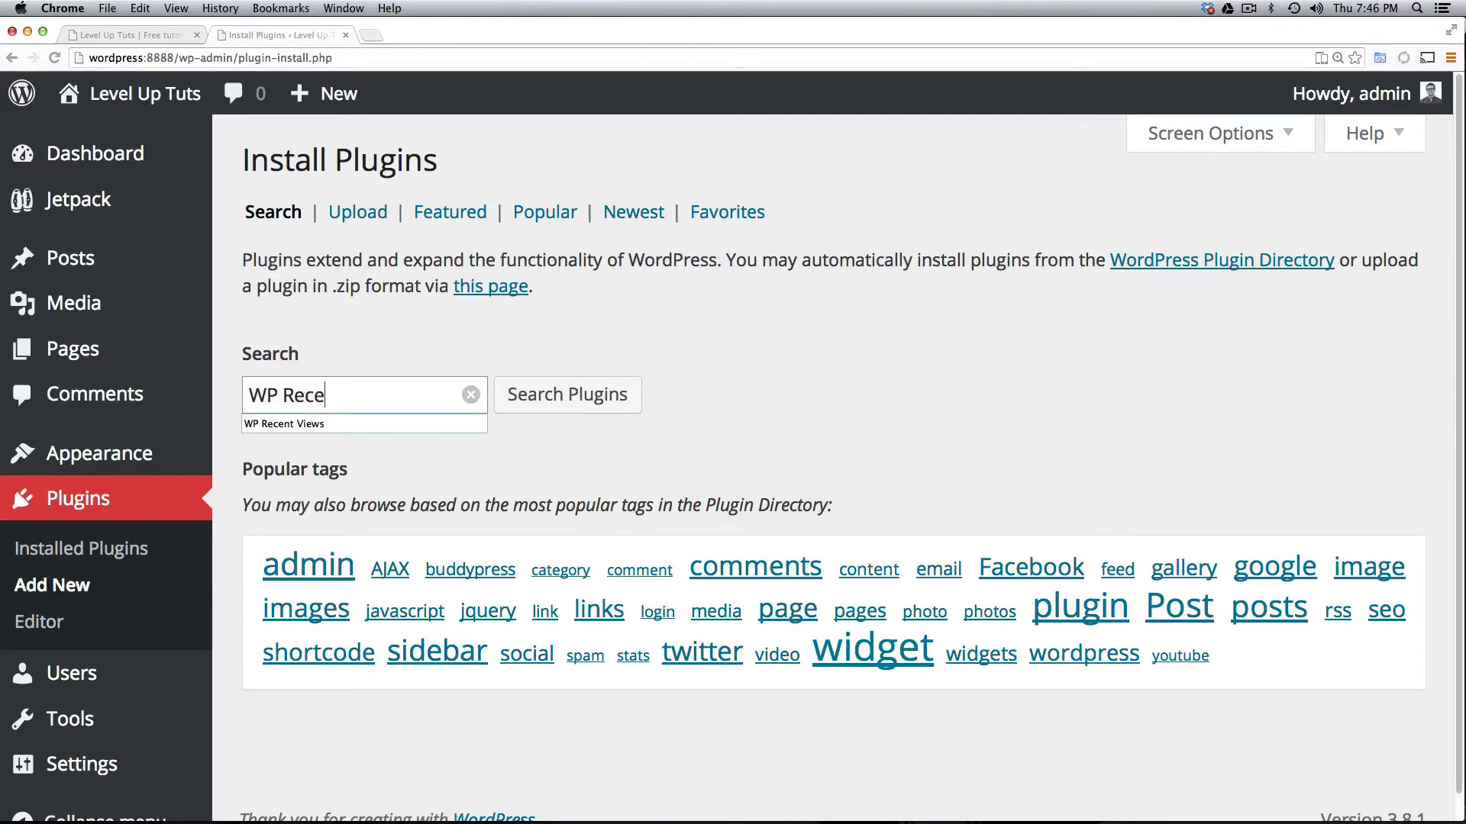
{"action": "type", "text": "Views"}
{"action": "key", "text": "Return"}
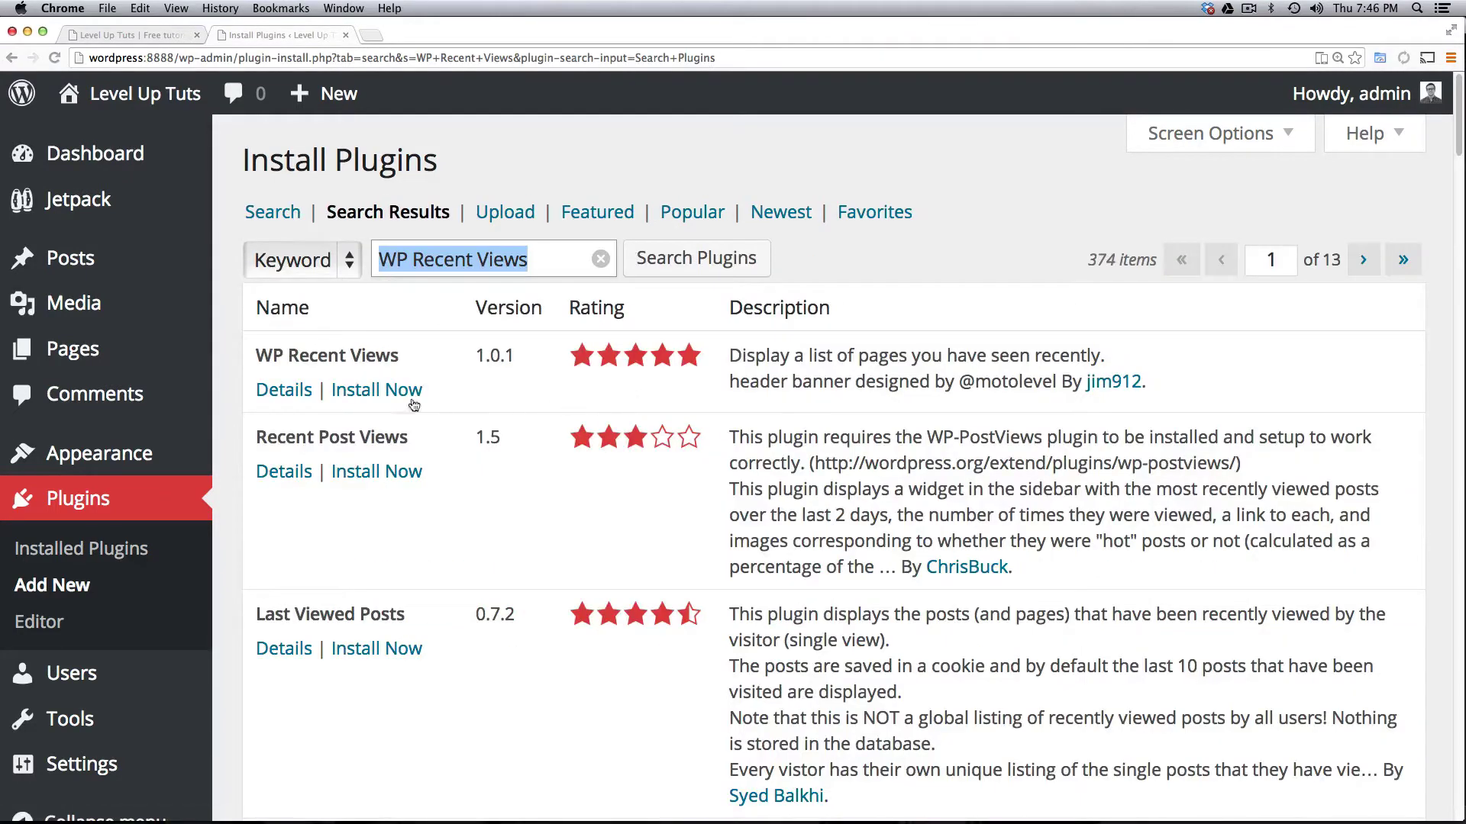
{"action": "left_click", "coordinate": [354, 391]}
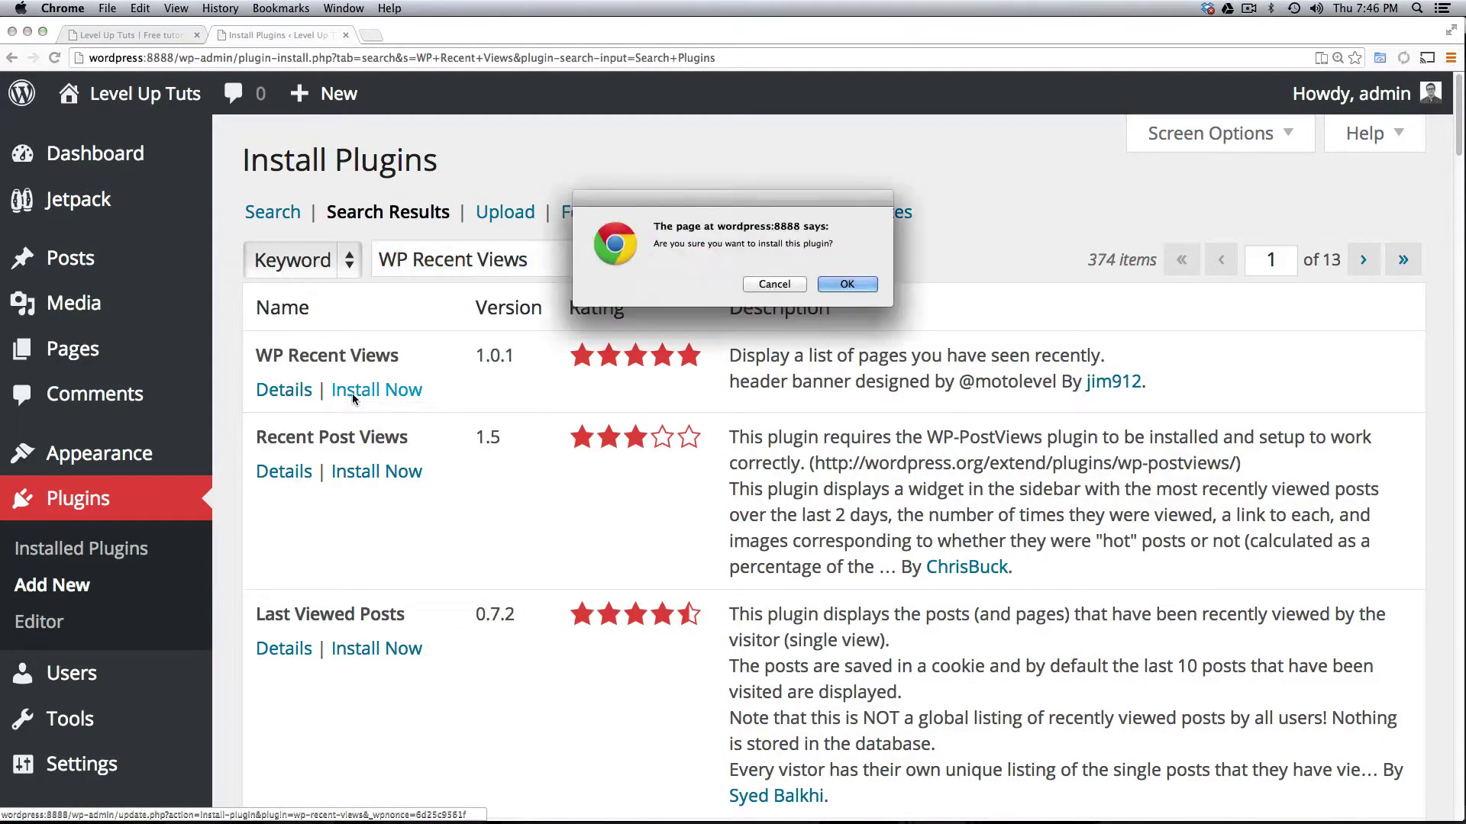
{"action": "left_click", "coordinate": [849, 285]}
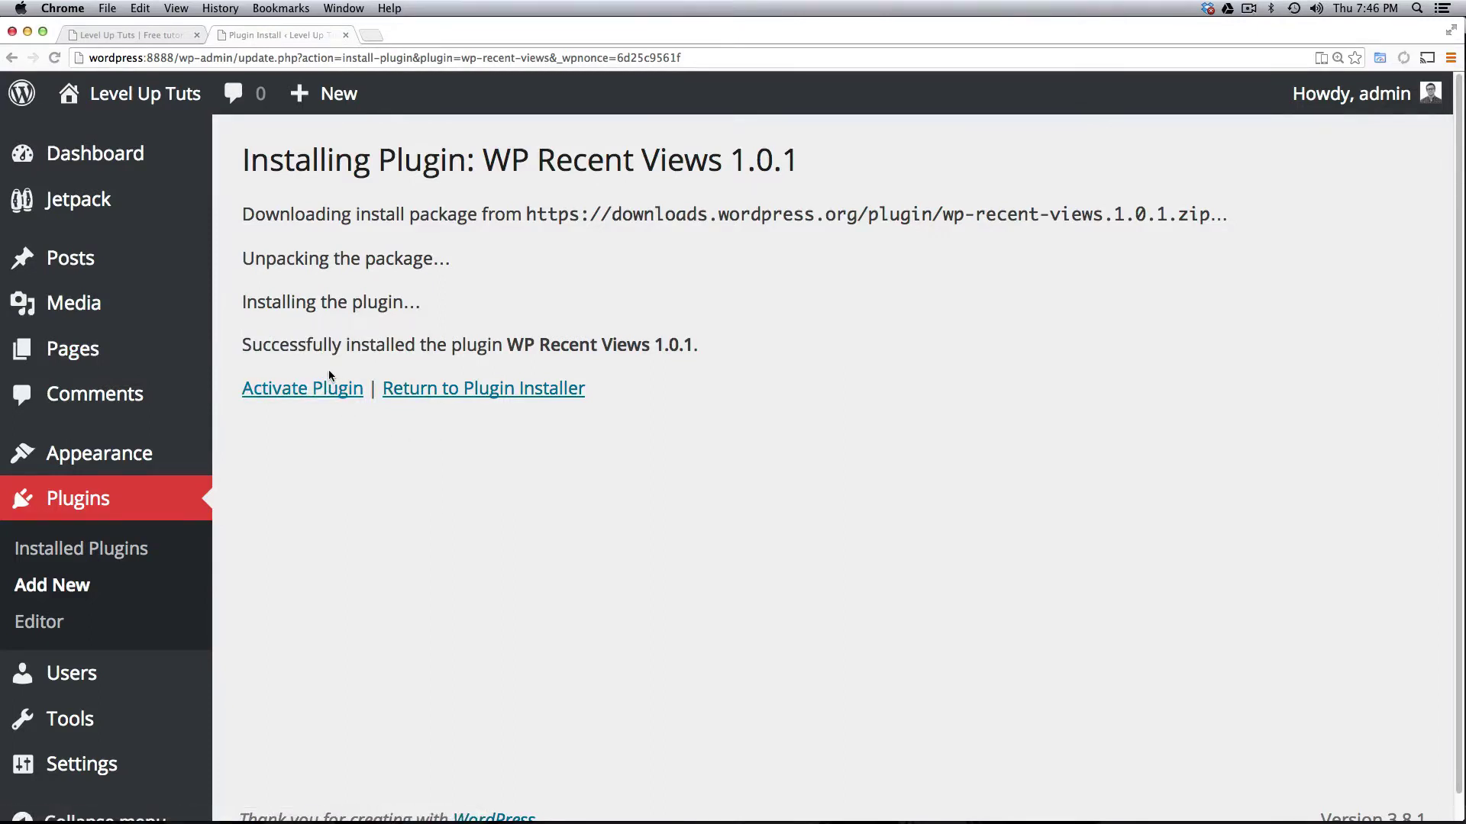
Activate the WP Recent Views plugin and go to Appearance > Widgets.
{"action": "left_click", "coordinate": [334, 390]}
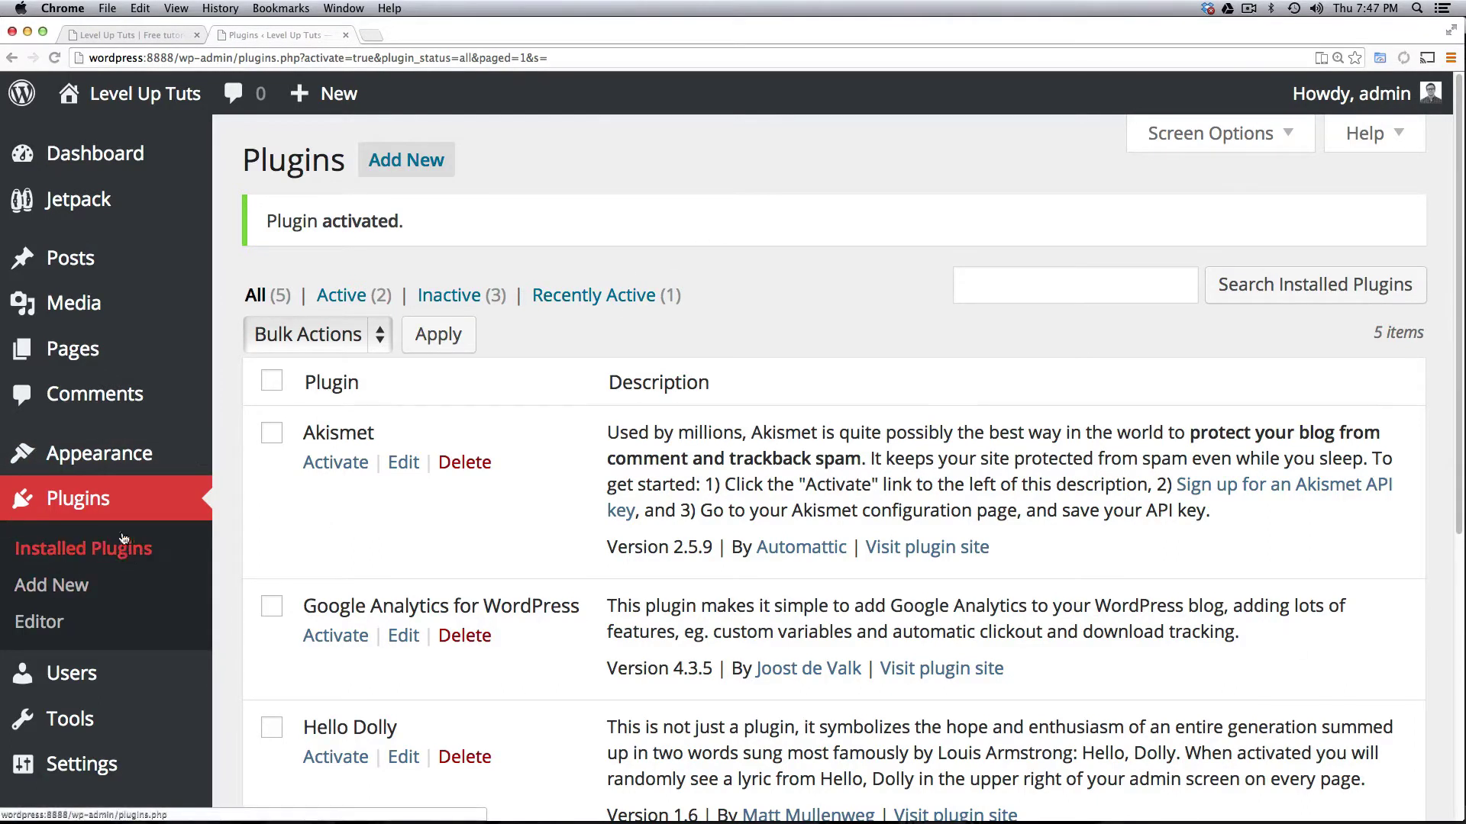
{"action": "mouse_move", "coordinate": [80, 479]}
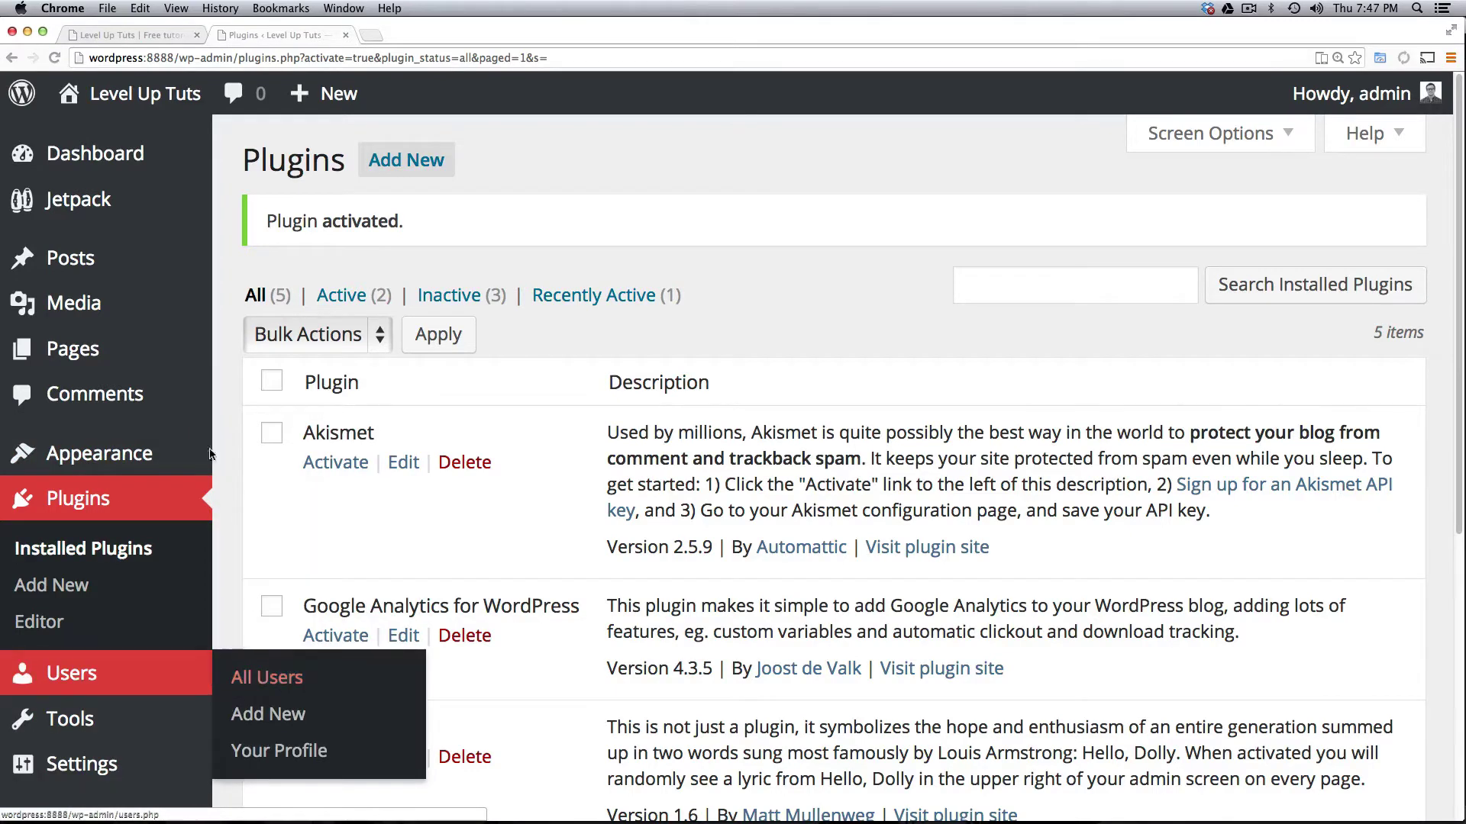
{"action": "mouse_move", "coordinate": [129, 451]}
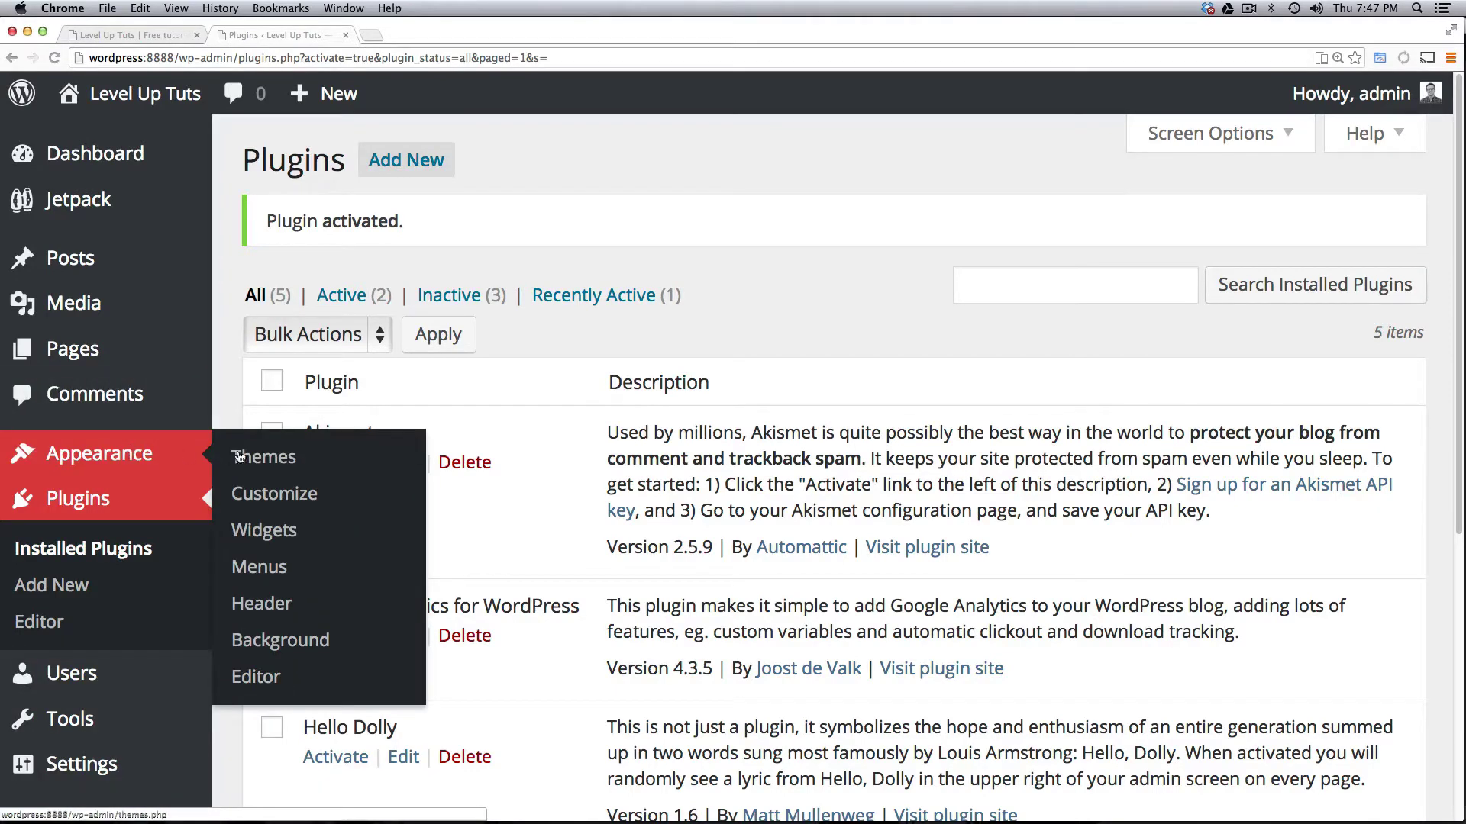
{"action": "left_click", "coordinate": [296, 537]}
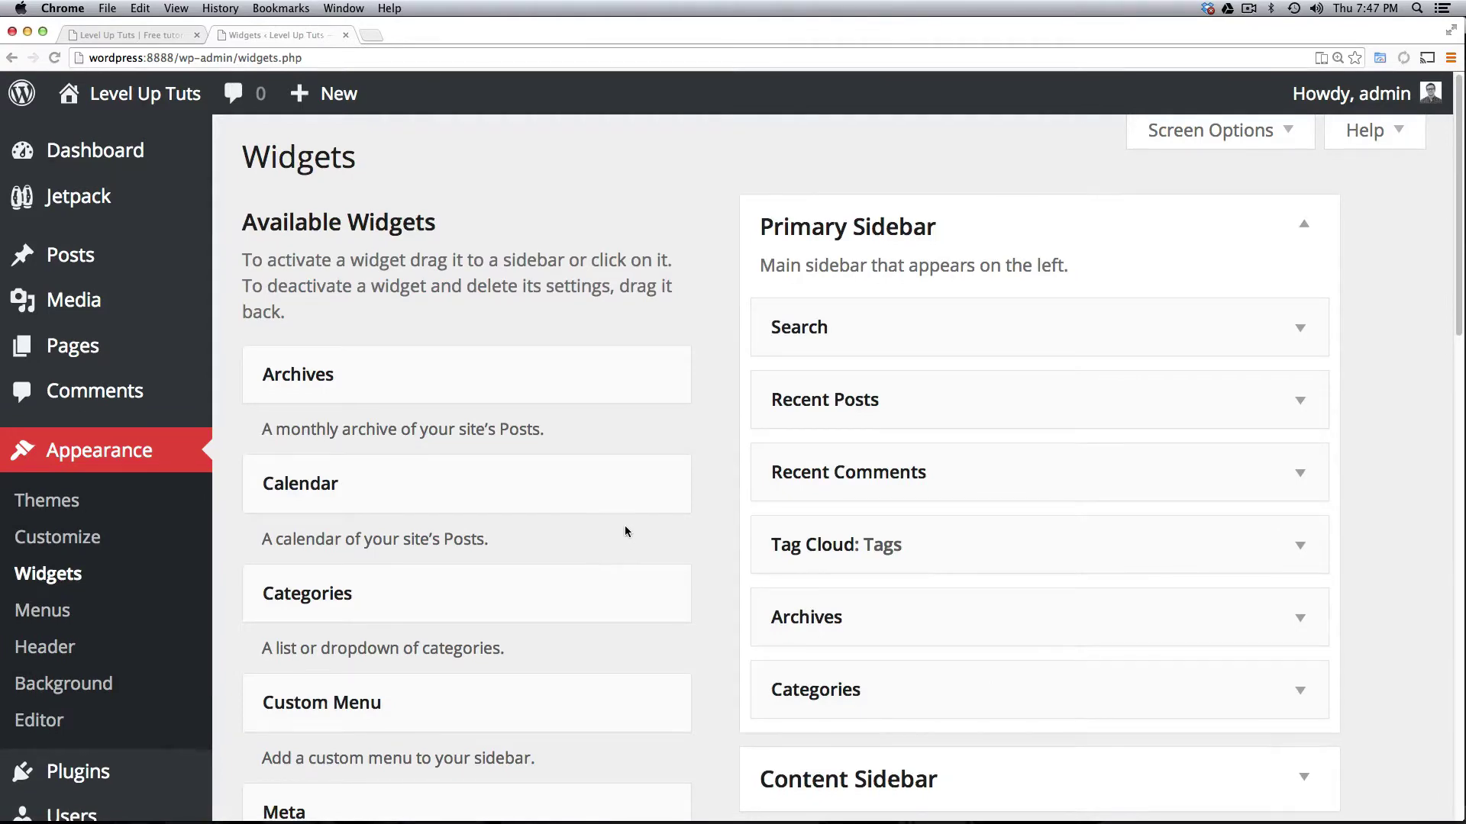
Find the Recent Views widget and pick Primary Sidebar as its target area.
{"action": "scroll", "coordinate": [752, 561], "scroll_direction": "down", "scroll_amount": 3}
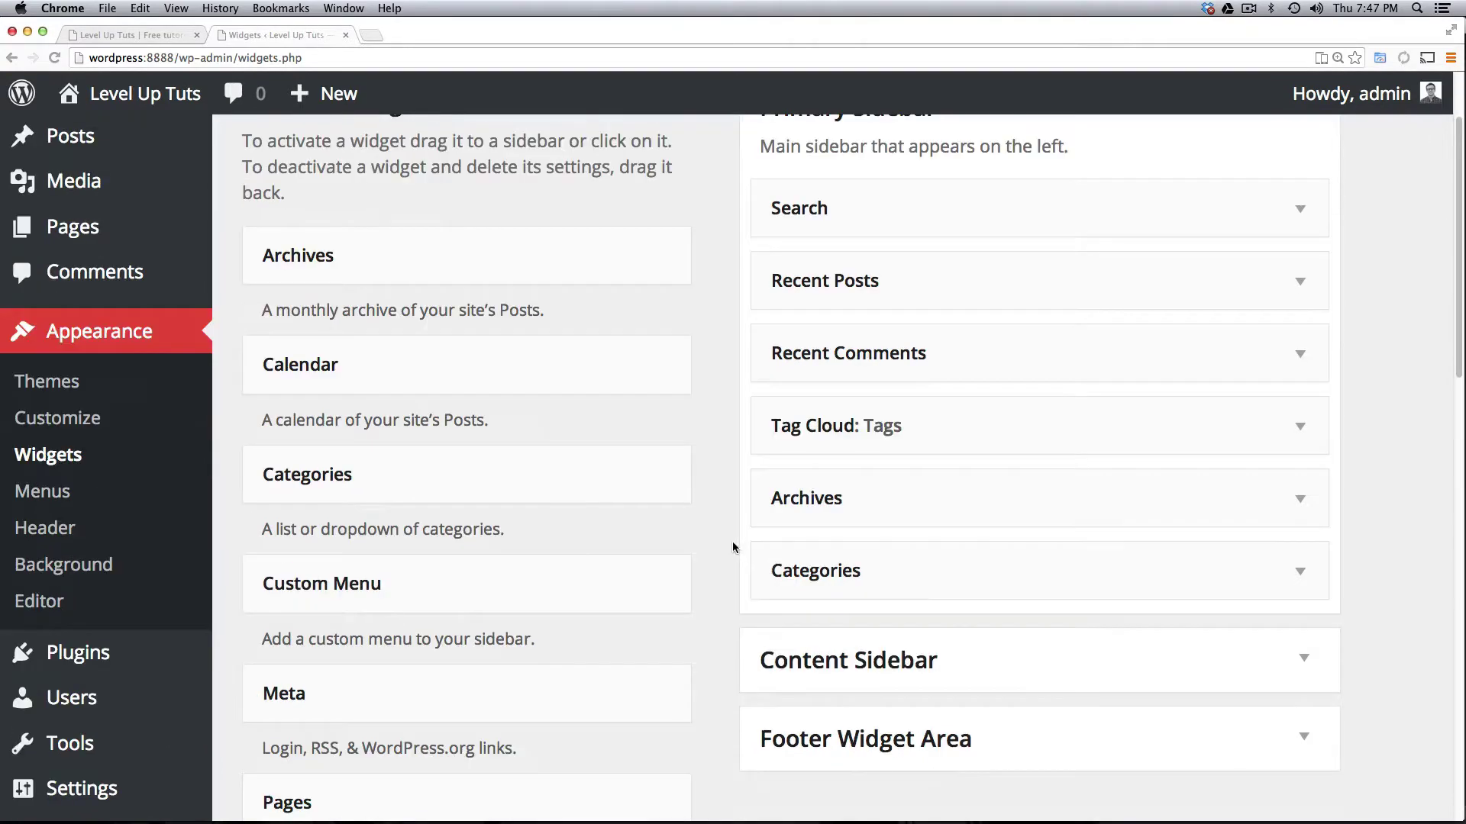
{"action": "scroll", "coordinate": [731, 543], "scroll_direction": "down", "scroll_amount": 7}
{"action": "scroll", "coordinate": [698, 531], "scroll_direction": "down", "scroll_amount": 5}
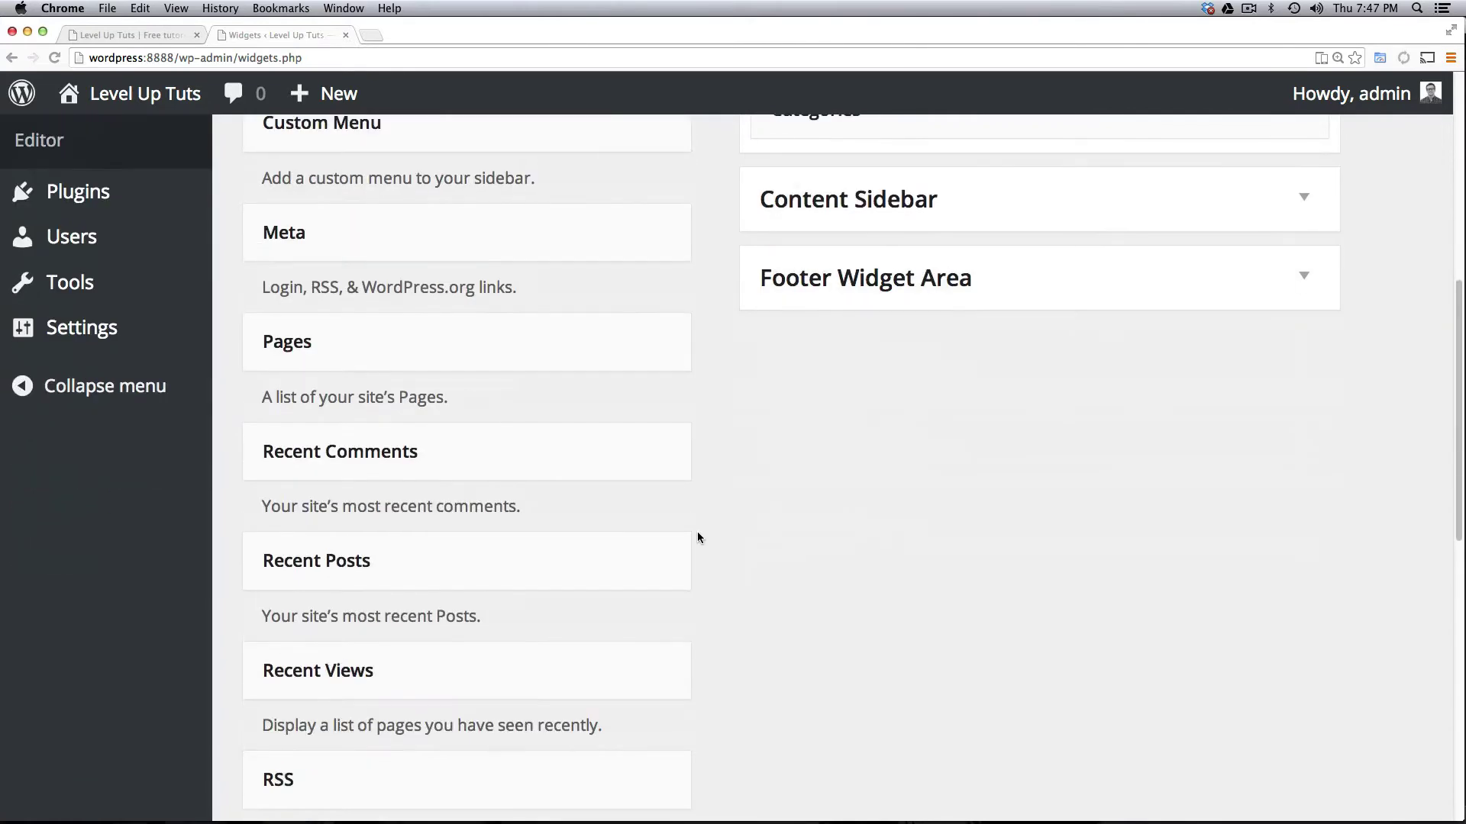
{"action": "scroll", "coordinate": [690, 535], "scroll_direction": "down", "scroll_amount": 1}
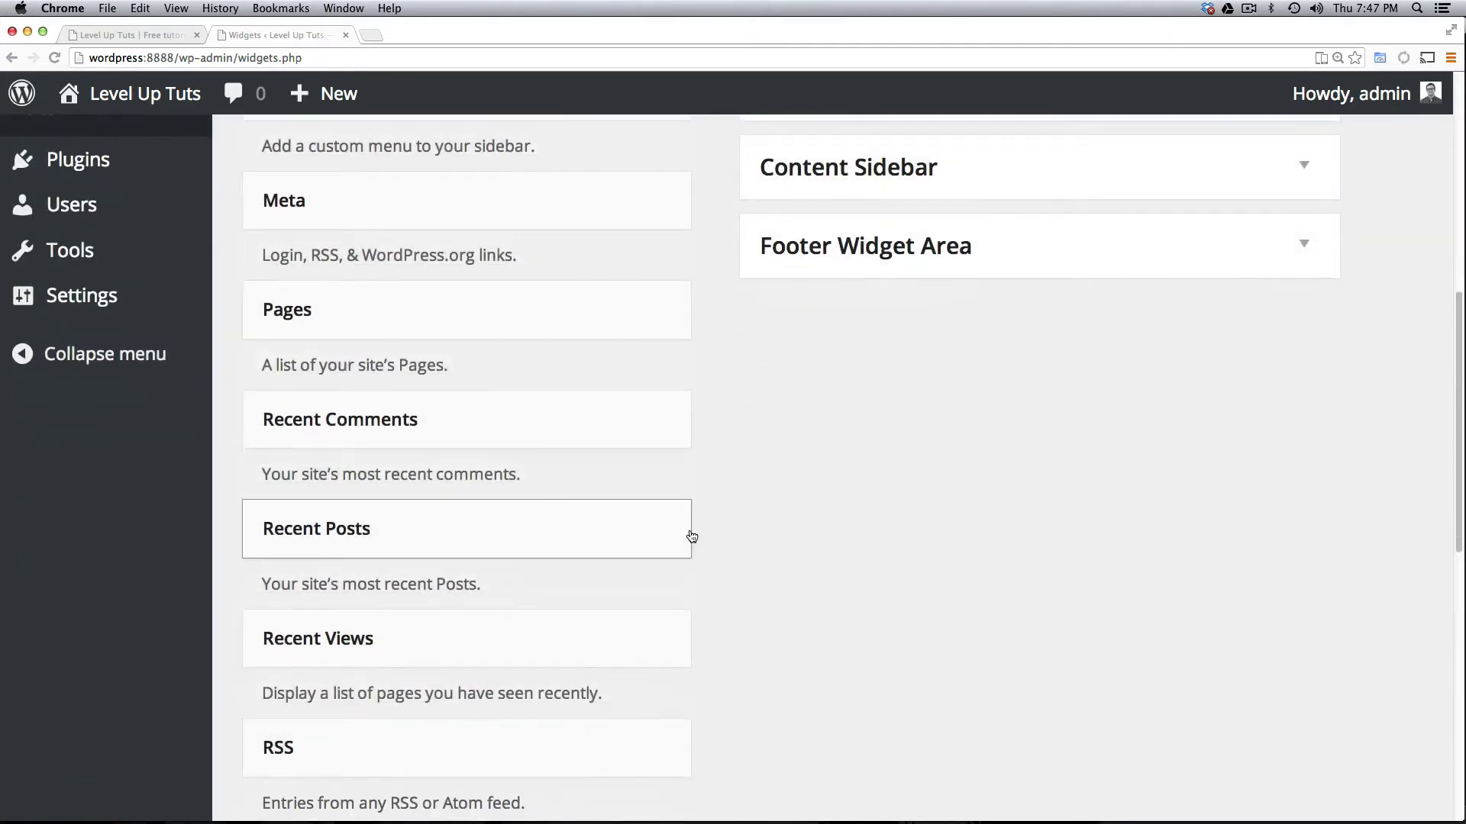
{"action": "left_click", "coordinate": [449, 656]}
{"action": "scroll", "coordinate": [445, 657], "scroll_direction": "down", "scroll_amount": 4}
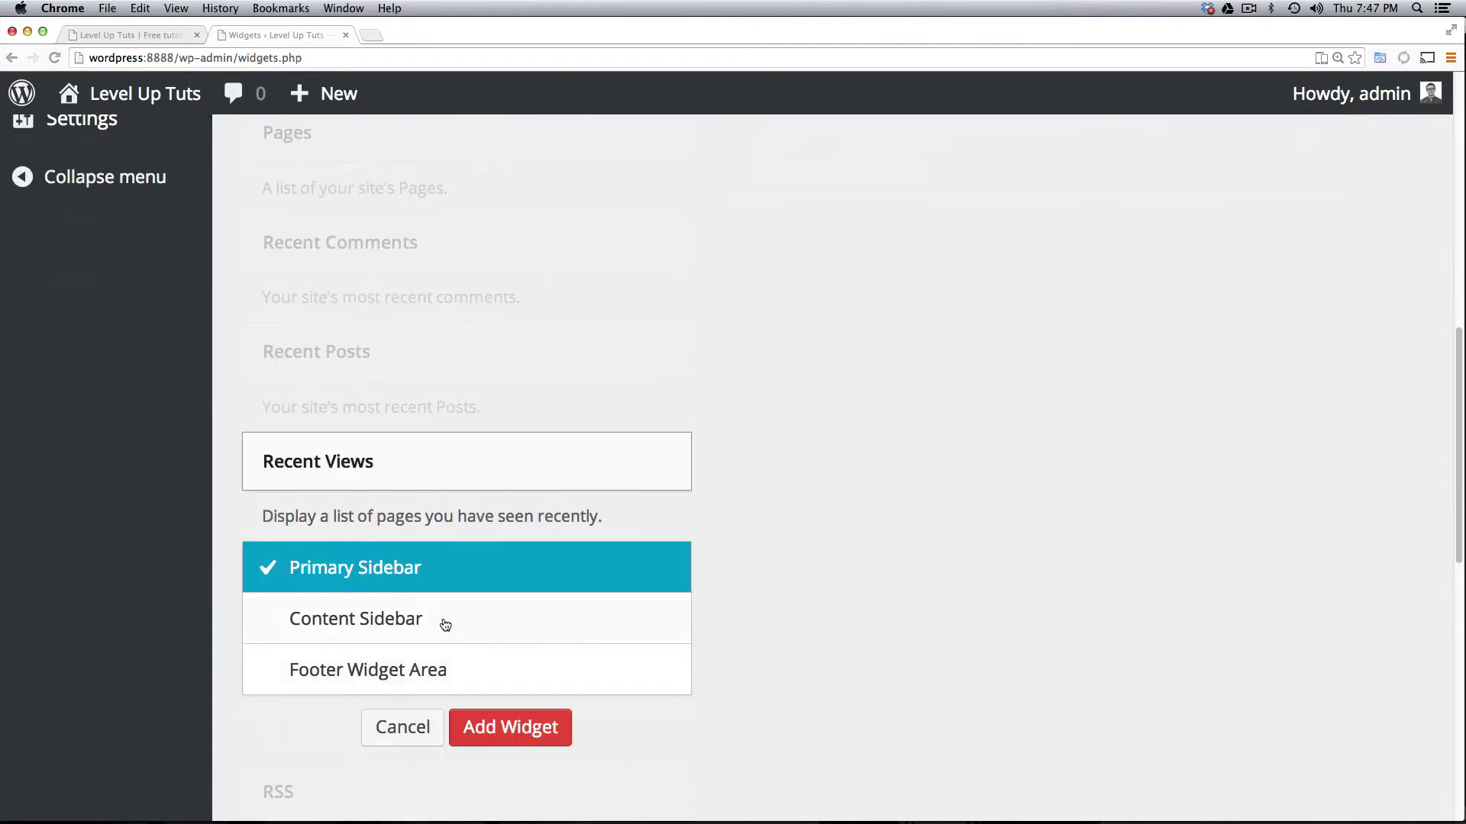
Add Recent Views to the Primary Sidebar, move it to the top, and expand its settings.
{"action": "left_click", "coordinate": [503, 726]}
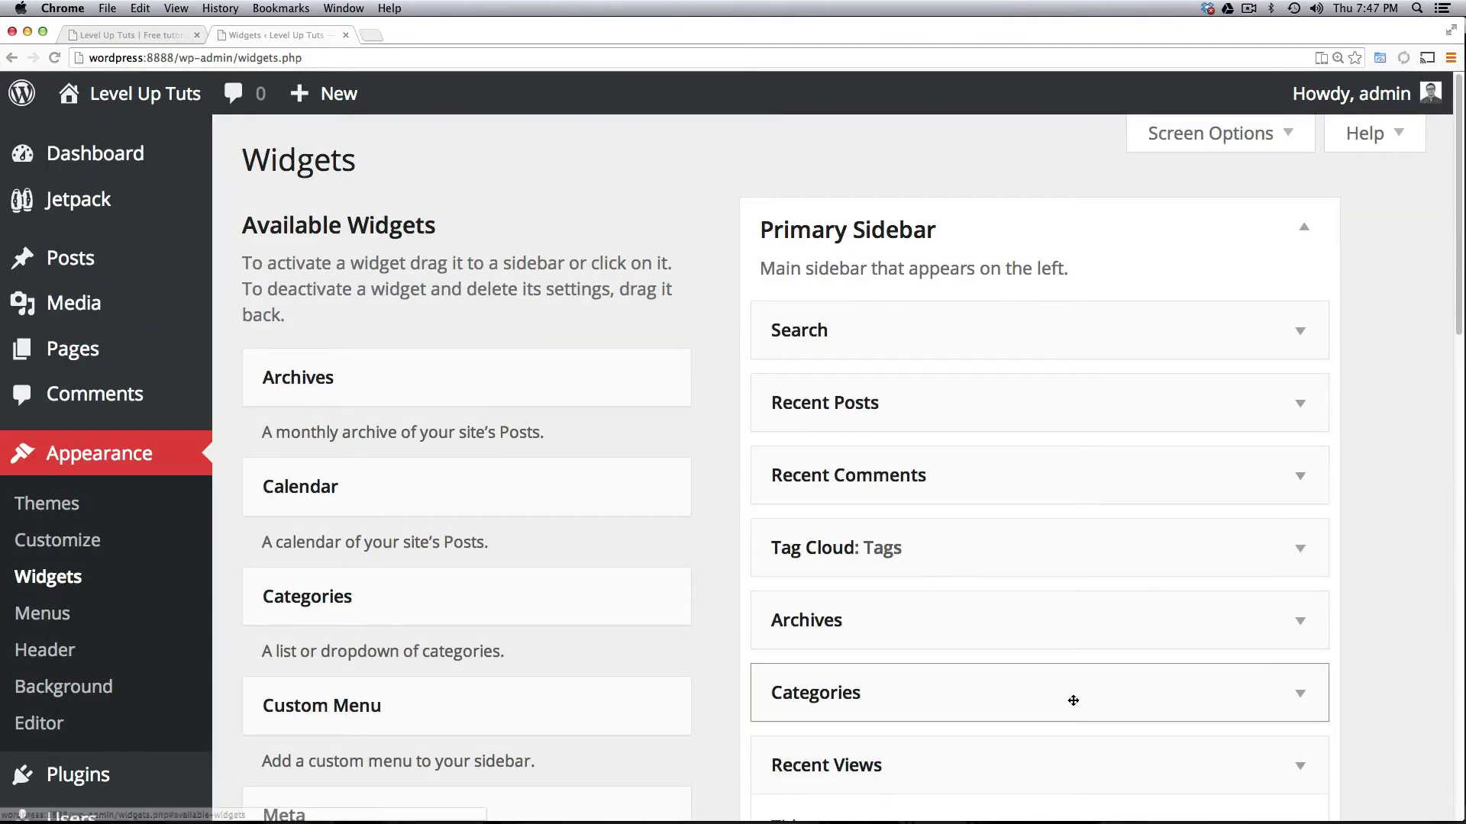
{"action": "left_click_drag", "start_coordinate": [1052, 748], "coordinate": [1246, 341]}
{"action": "left_click", "coordinate": [1304, 336]}
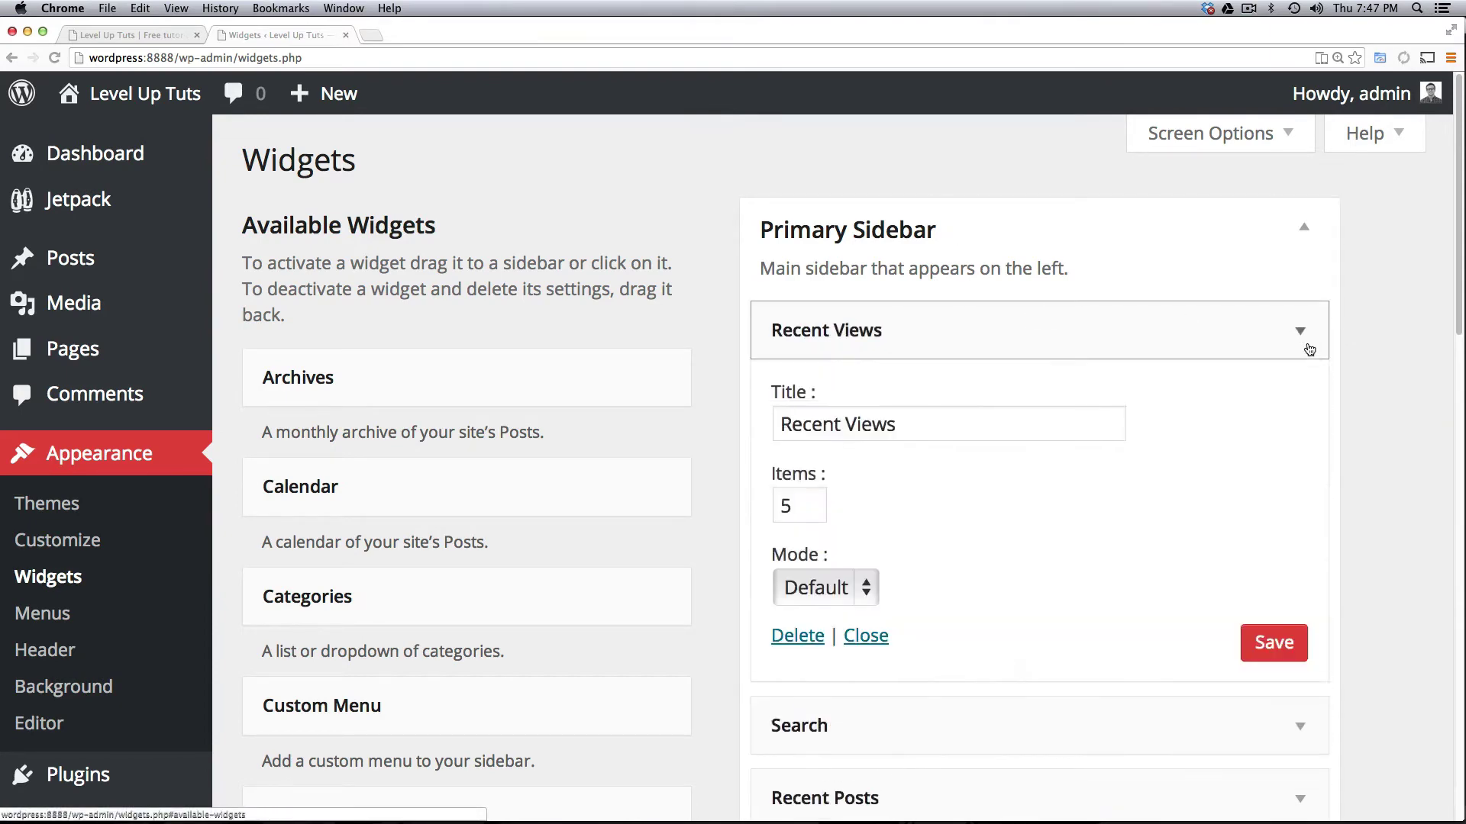
Set the widget's Mode to Ajax and keep Items at 5.
{"action": "left_click", "coordinate": [843, 597]}
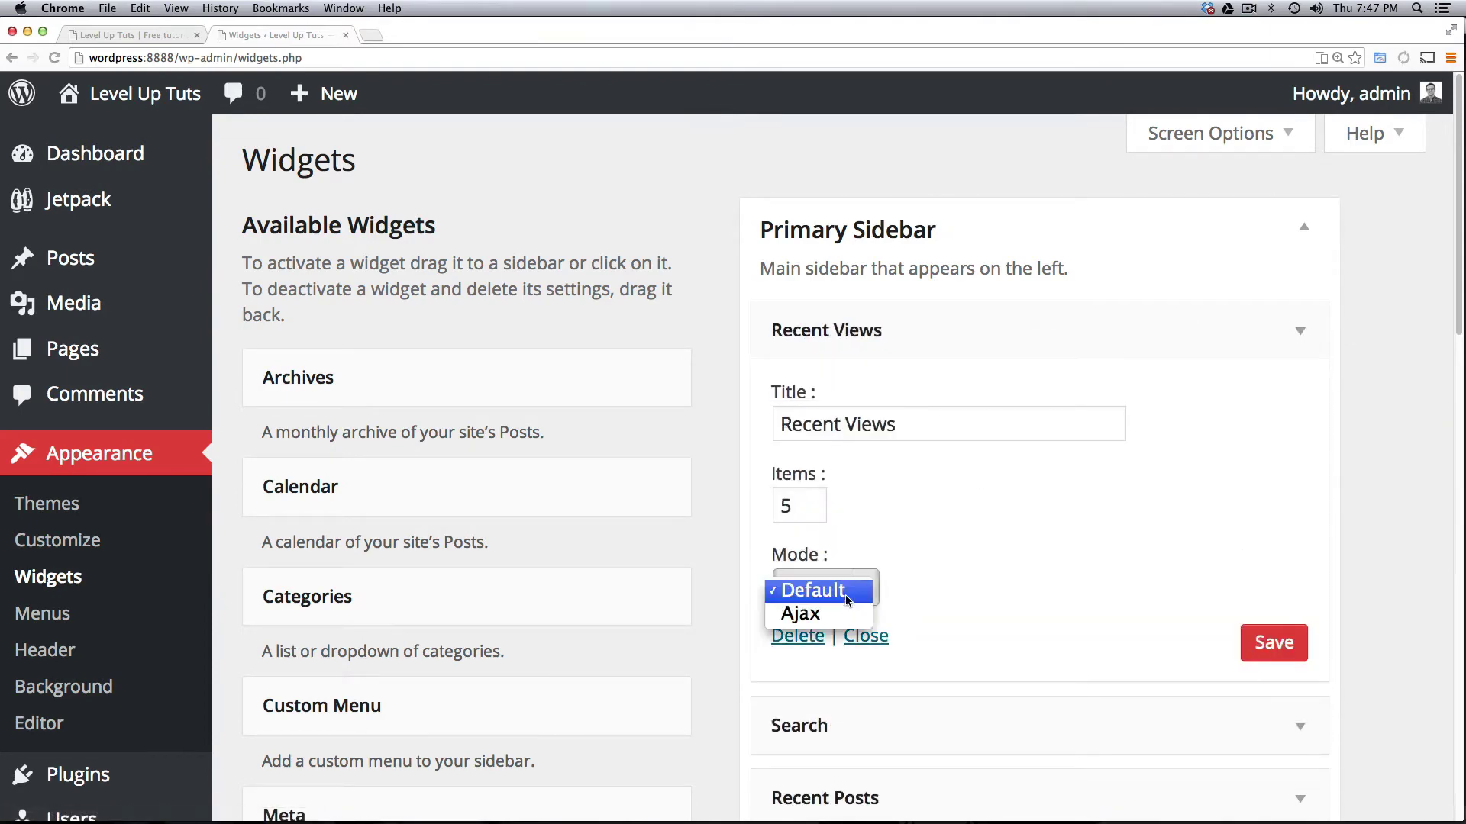
{"action": "left_click", "coordinate": [853, 617]}
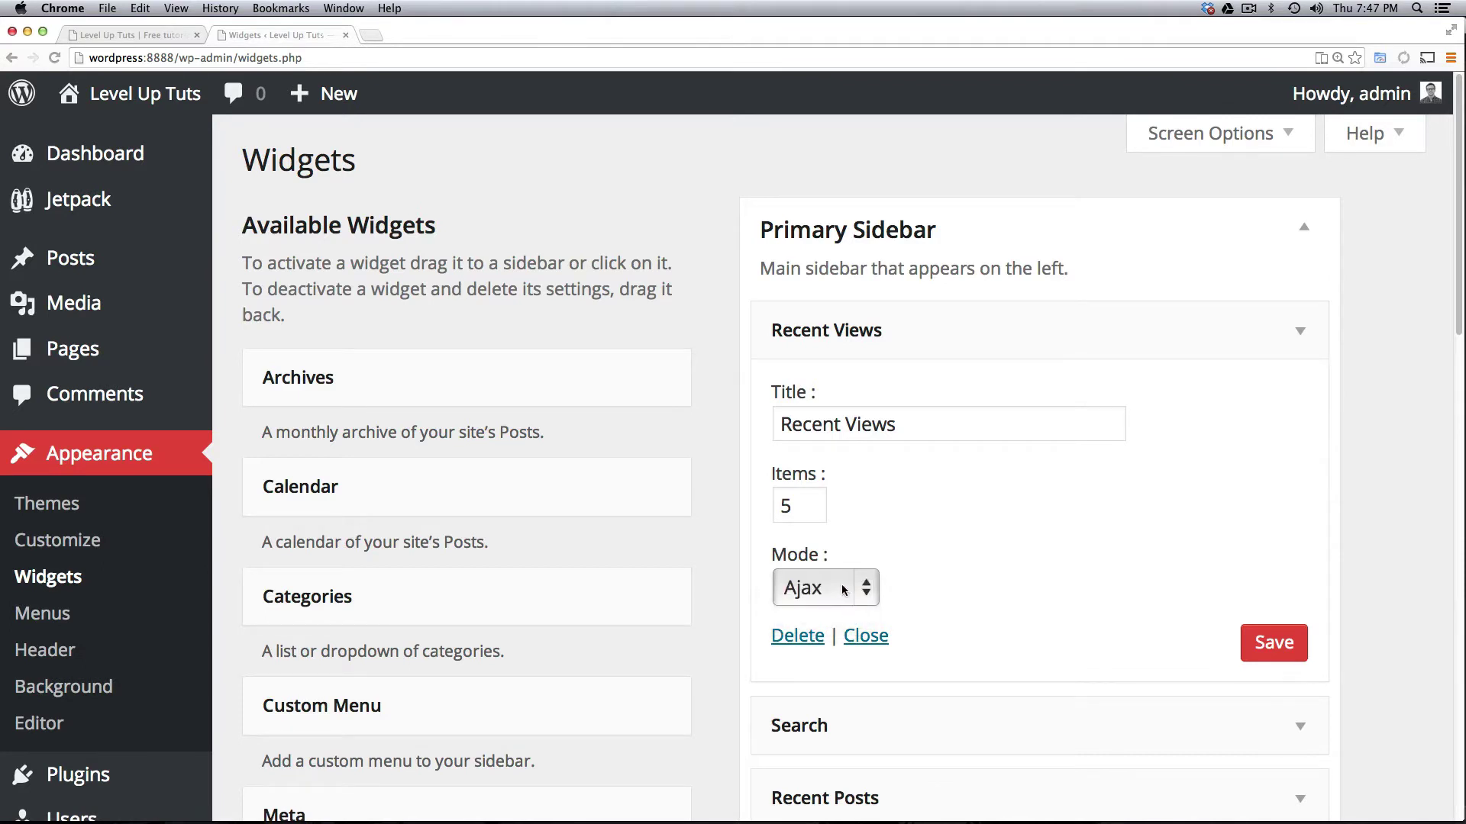
{"action": "left_click", "coordinate": [798, 504]}
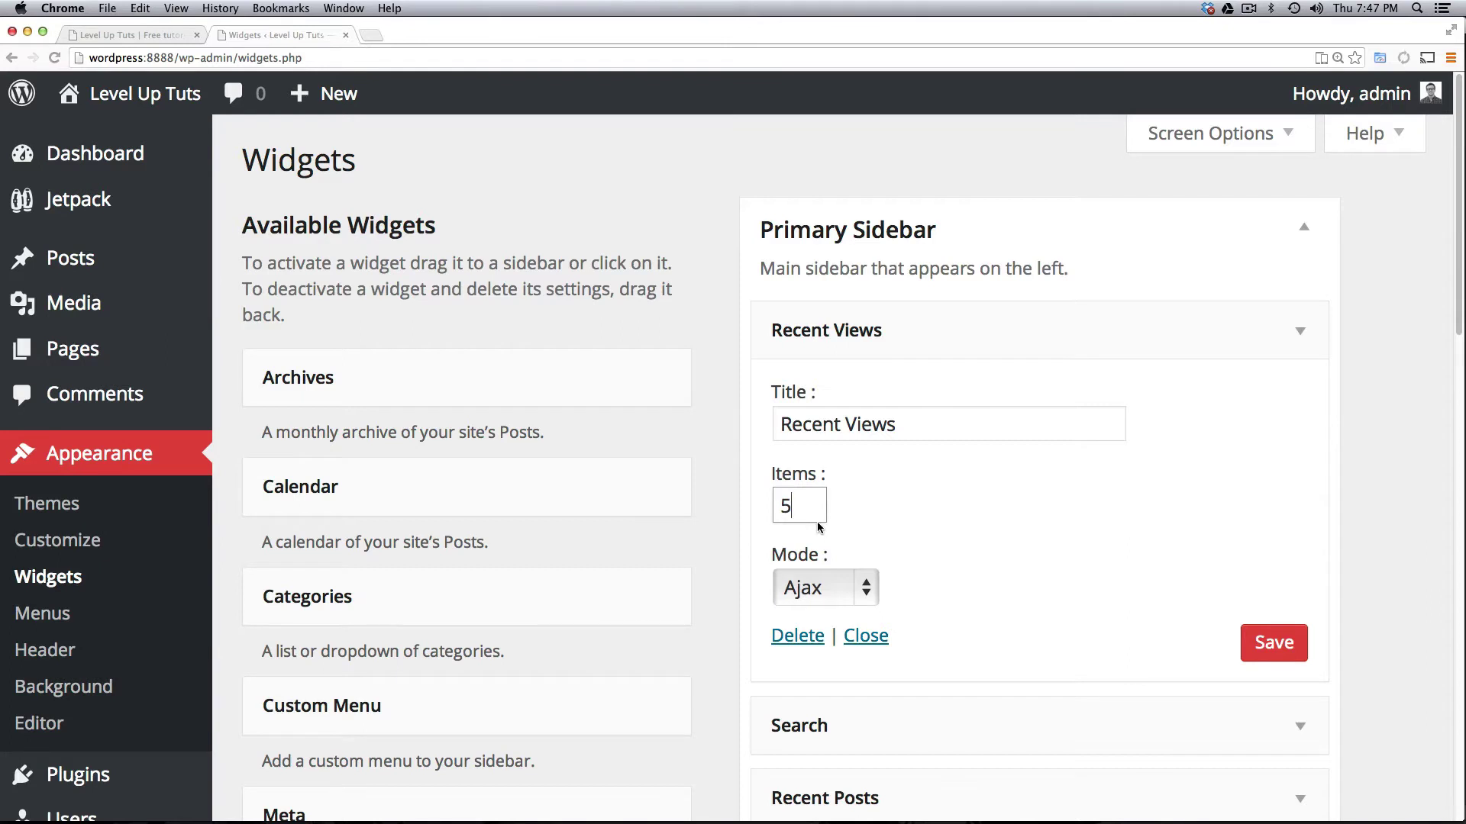
{"action": "left_click", "coordinate": [782, 492]}
{"action": "left_click_drag", "start_coordinate": [782, 505], "coordinate": [812, 510]}
{"action": "left_click", "coordinate": [795, 512]}
Title the widget 'Recently Viewed Pages' and save it.
{"action": "left_click_drag", "start_coordinate": [897, 424], "coordinate": [810, 422]}
{"action": "key", "text": "super+a"}
{"action": "type", "text": "Reco"}
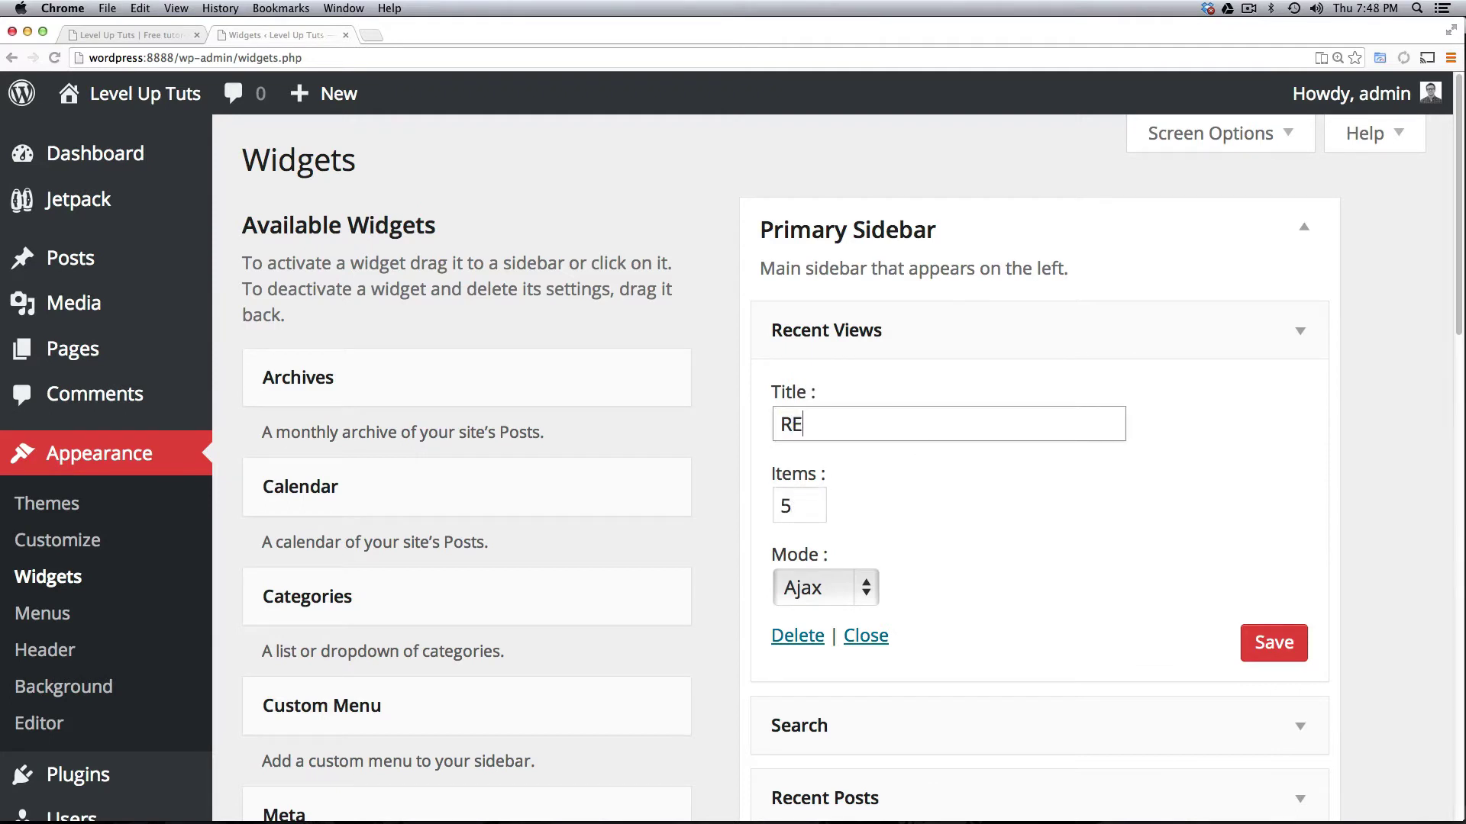
{"action": "key", "text": "BackSpace"}
{"action": "type", "text": "ently Viewd"}
{"action": "key", "text": "BackSpace"}
{"action": "key", "text": "BackSpace"}
{"action": "type", "text": "ed page"}
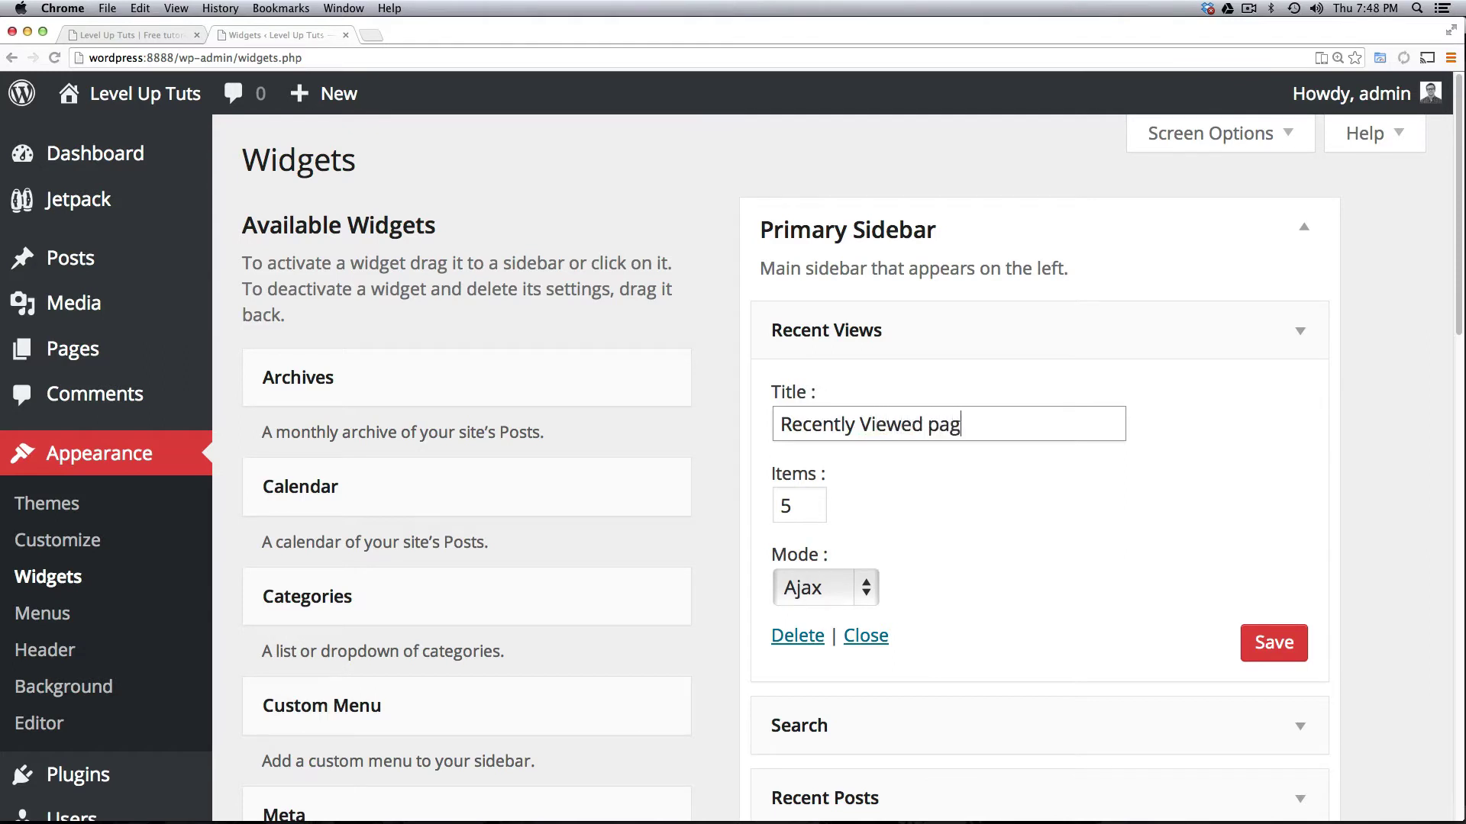
{"action": "key", "text": "BackSpace"}
{"action": "key", "text": "BackSpace"}
{"action": "key", "text": "BackSpace"}
{"action": "key", "text": "BackSpace"}
{"action": "type", "text": "Pages"}
{"action": "left_click", "coordinate": [1280, 653]}
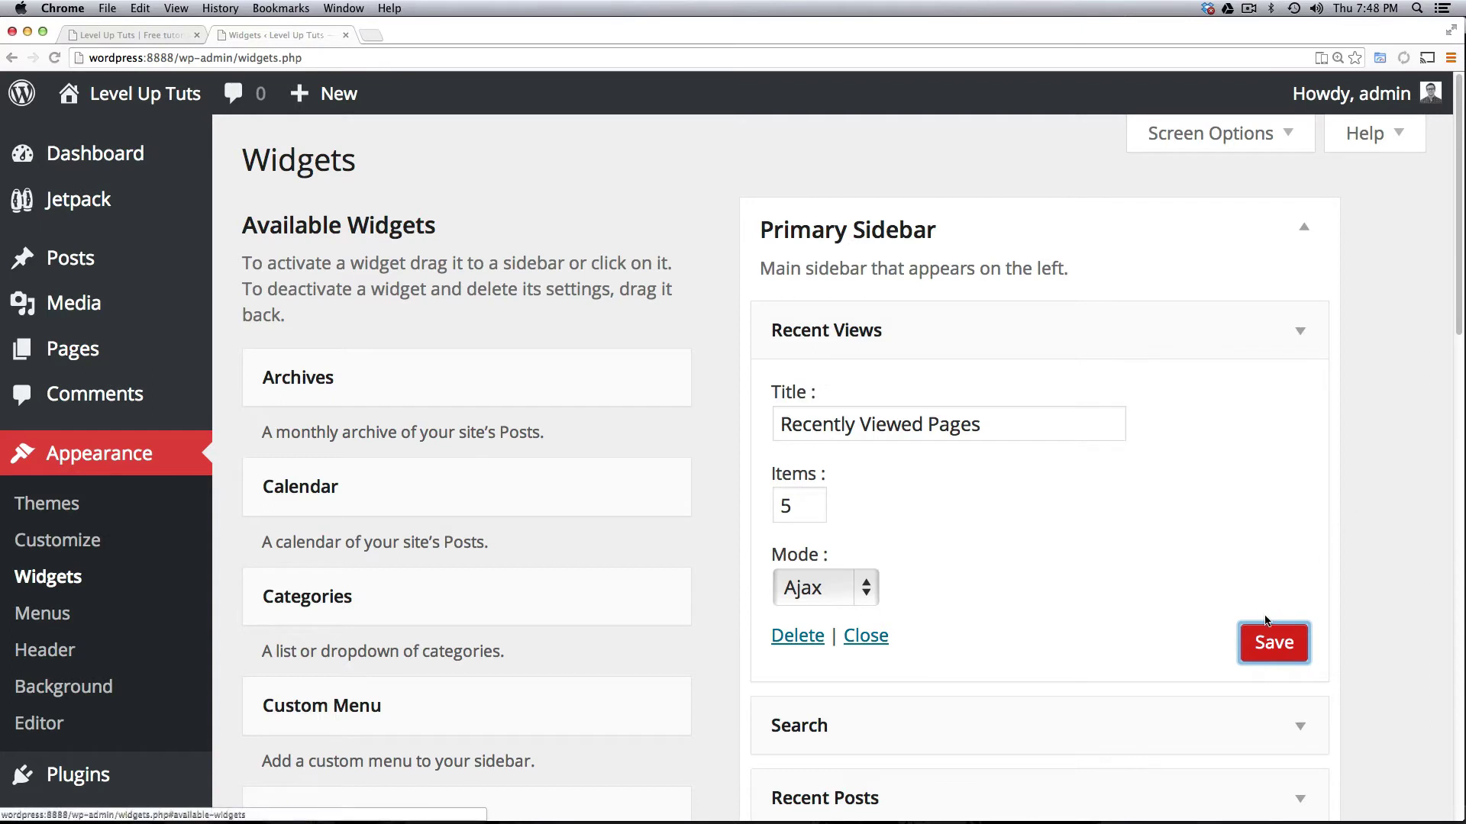
{"action": "left_click", "coordinate": [1271, 645]}
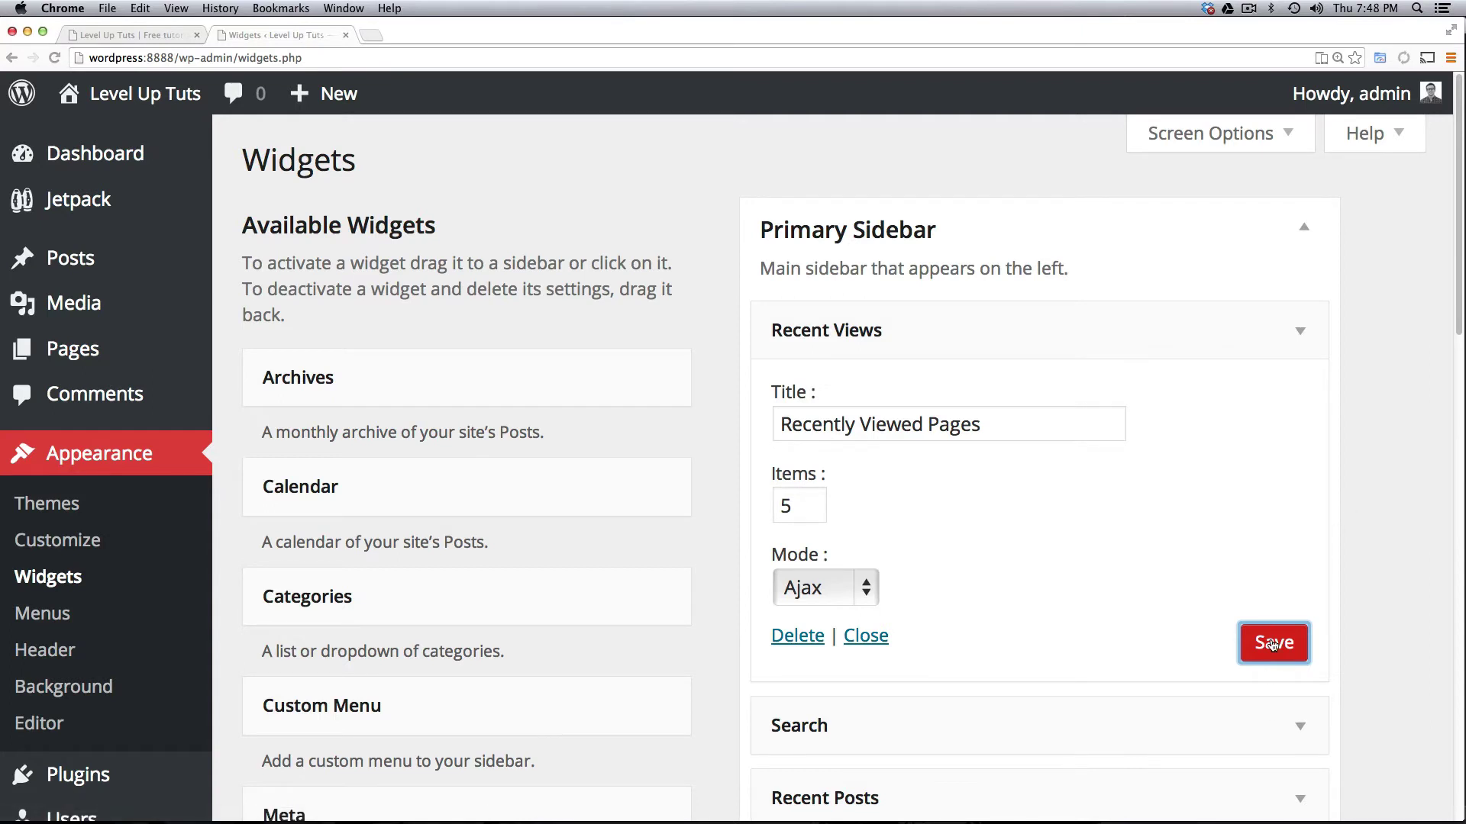
Reload the site's front page, then view Test Author Post and Author Post #1.
{"action": "left_click", "coordinate": [103, 35]}
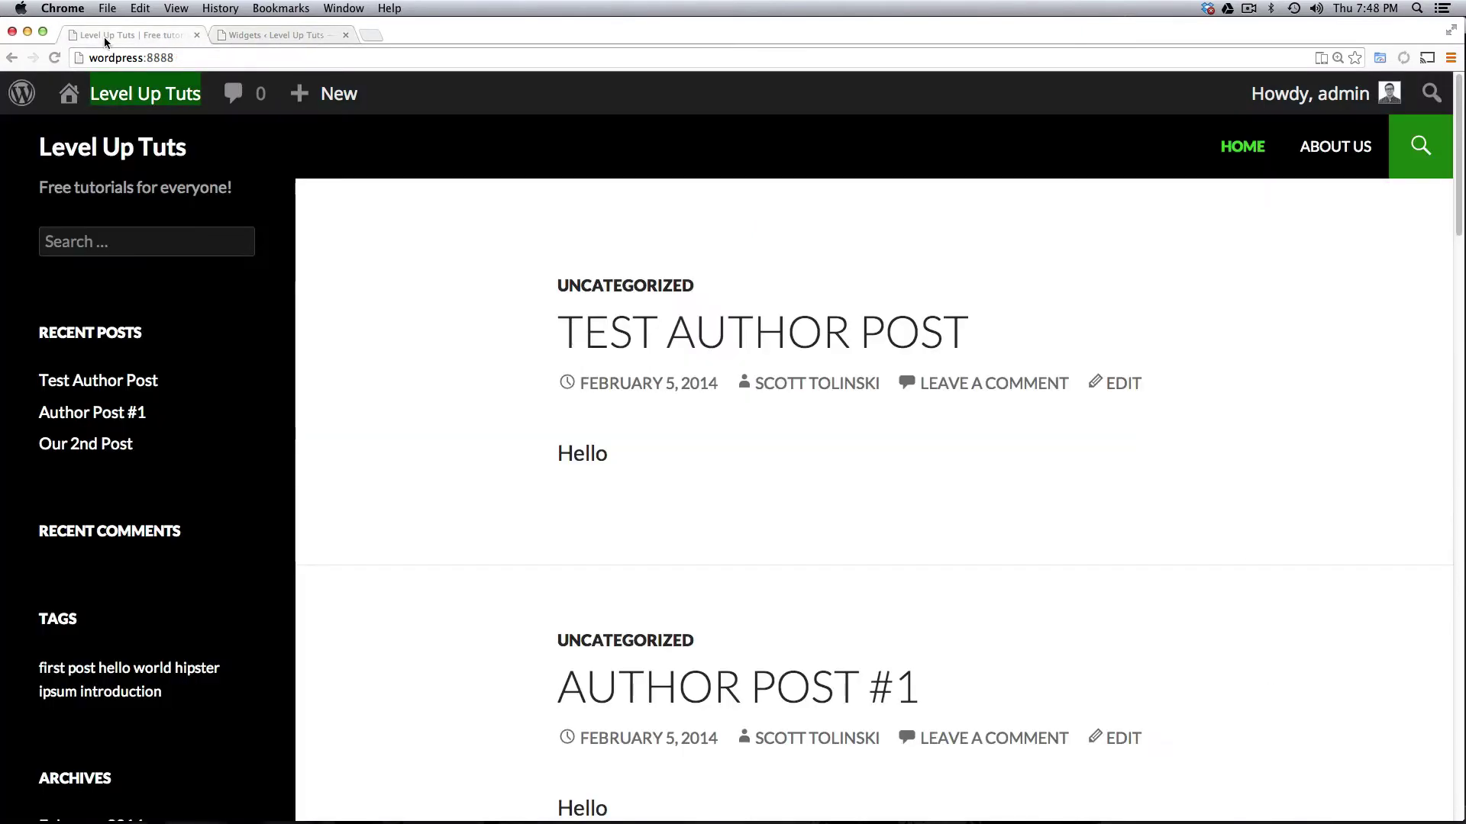
{"action": "key", "text": "super+r"}
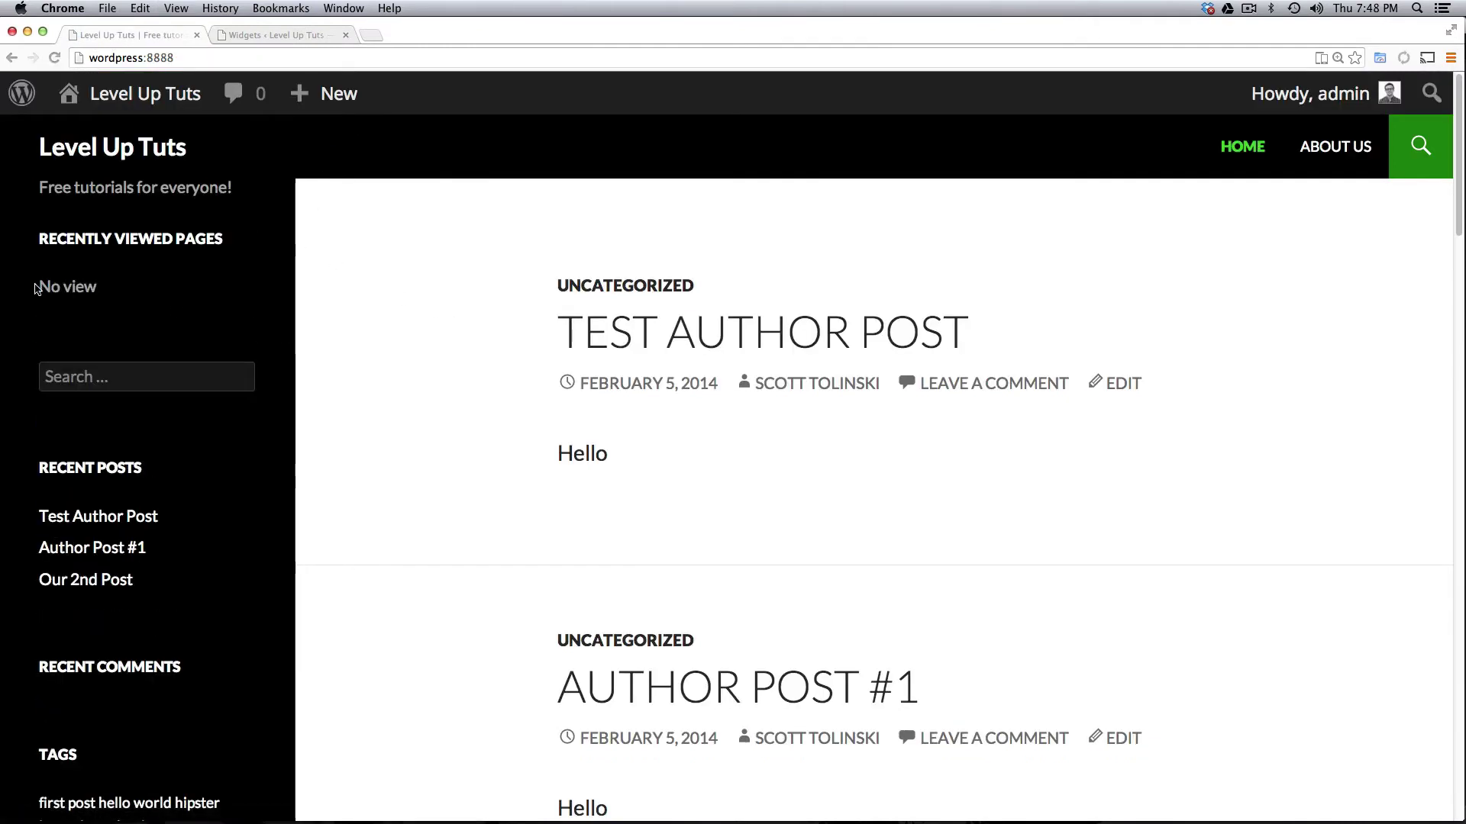
{"action": "left_click_drag", "start_coordinate": [38, 286], "coordinate": [97, 288]}
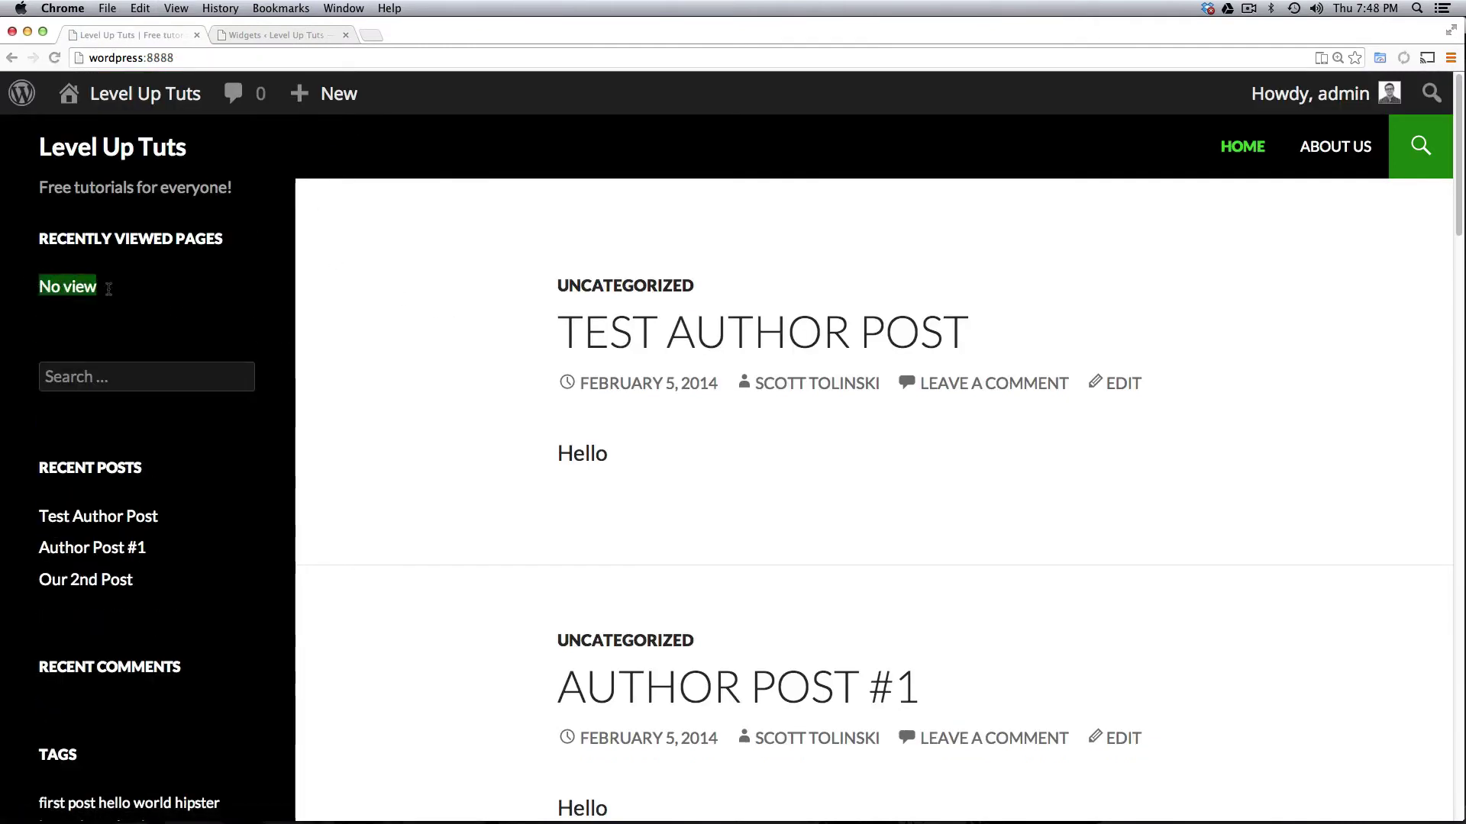
{"action": "left_click", "coordinate": [661, 345]}
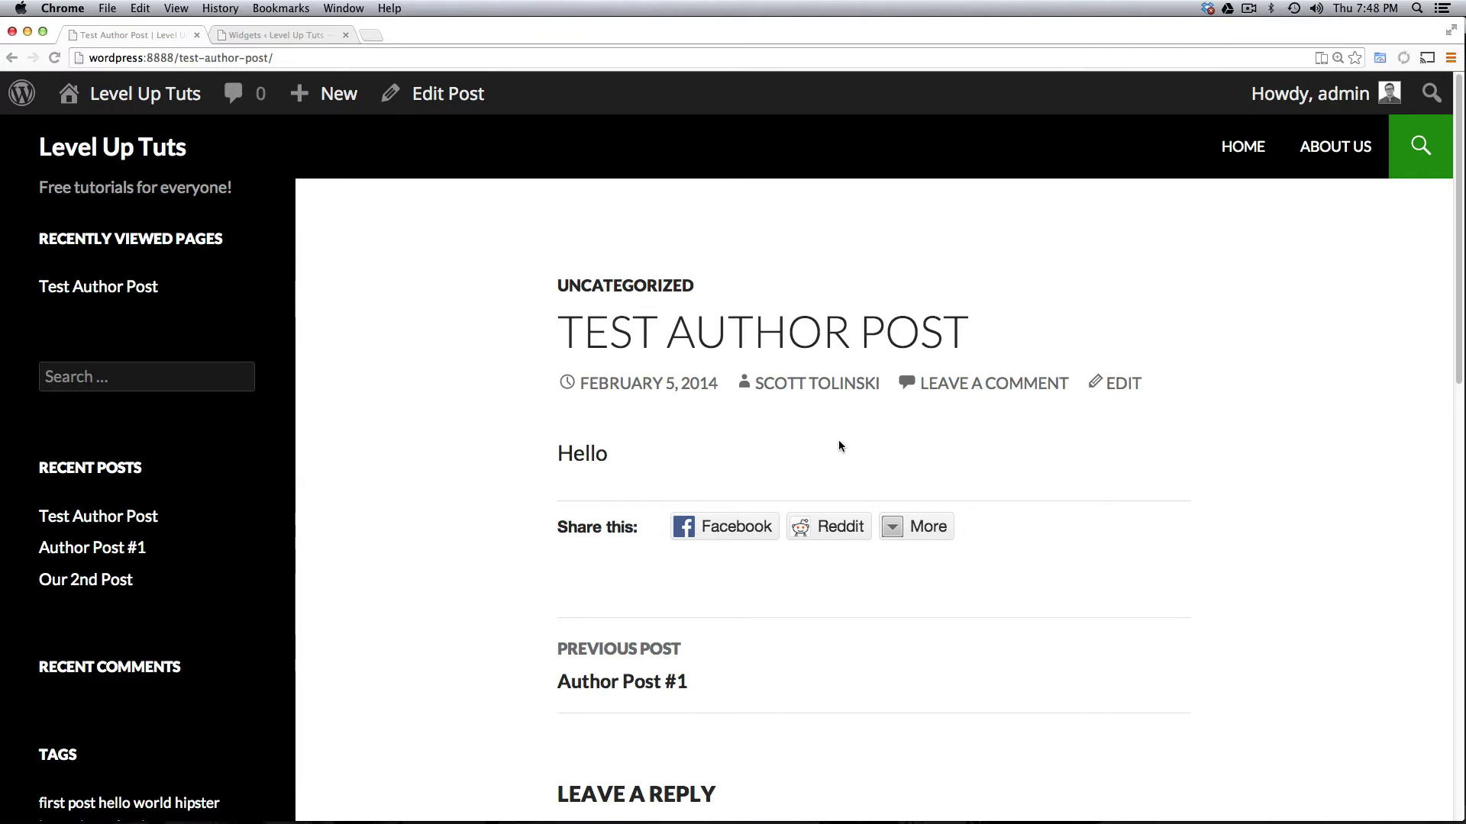
{"action": "key", "text": "super+bracketleft"}
{"action": "left_click", "coordinate": [721, 670]}
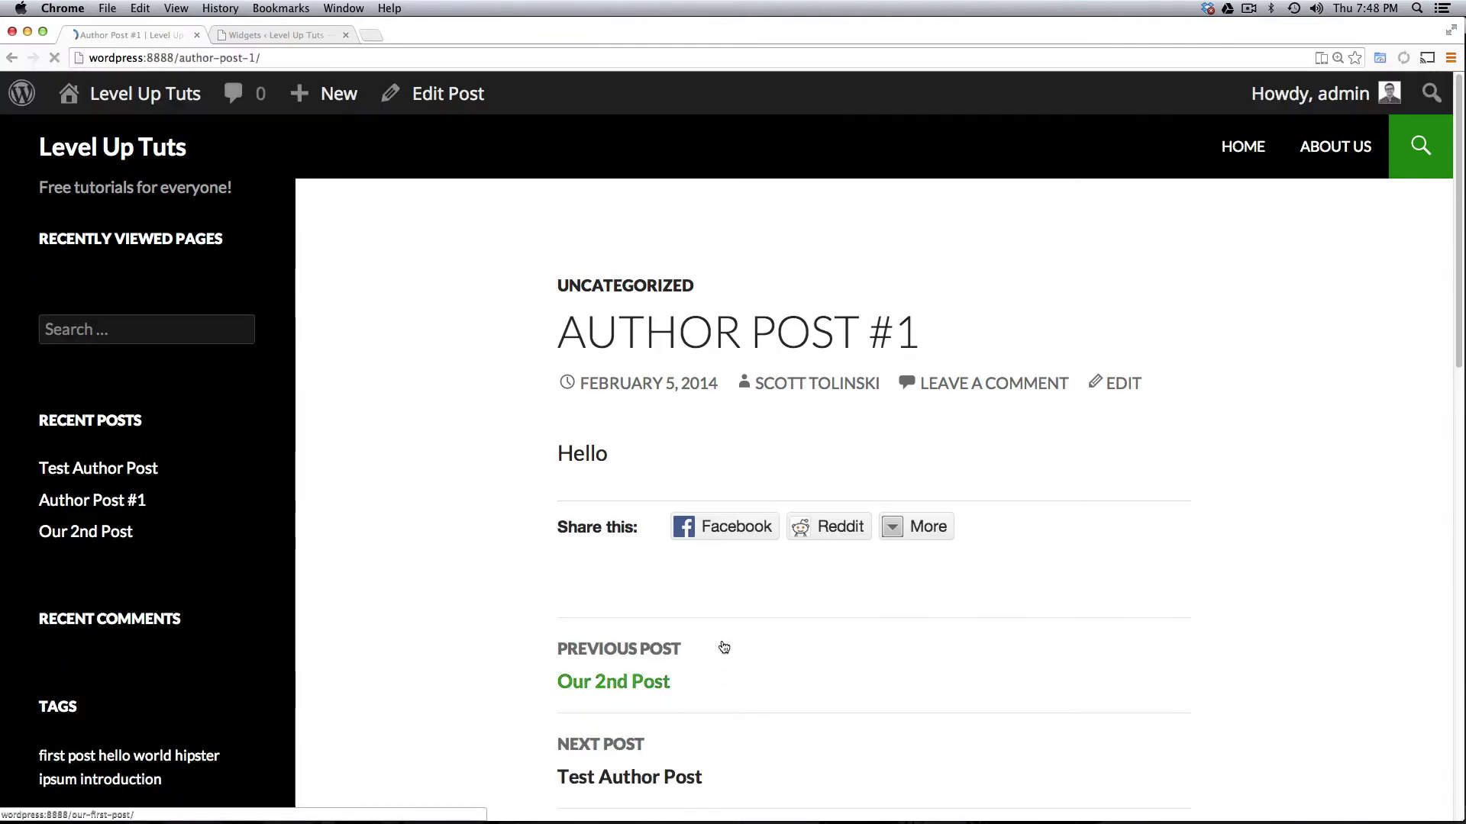
Visit About Us and return home, checking the Recently Viewed Pages list shows both posts.
{"action": "left_click", "coordinate": [1328, 147]}
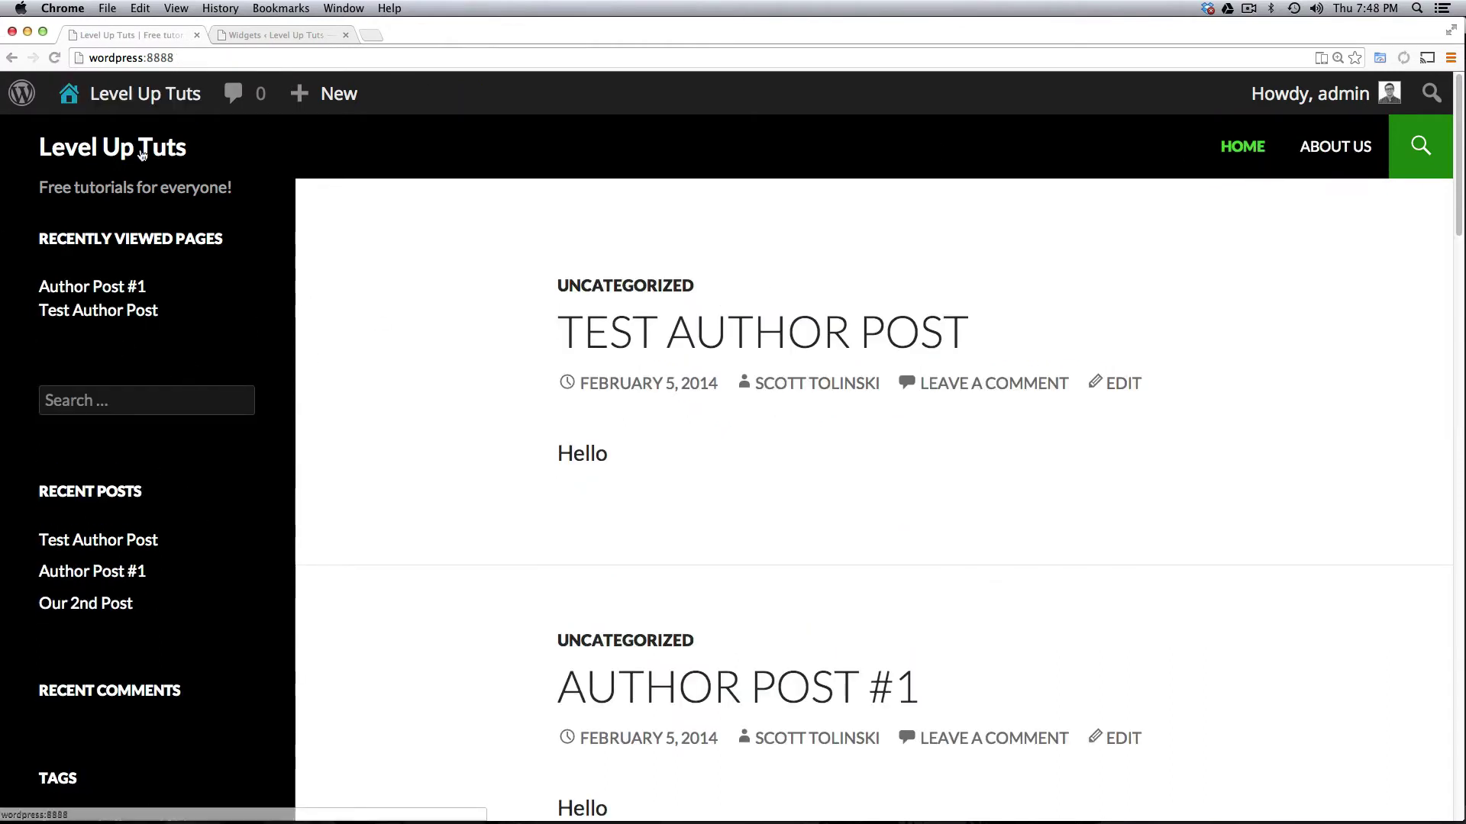
{"action": "left_click_drag", "start_coordinate": [172, 242], "coordinate": [229, 244]}
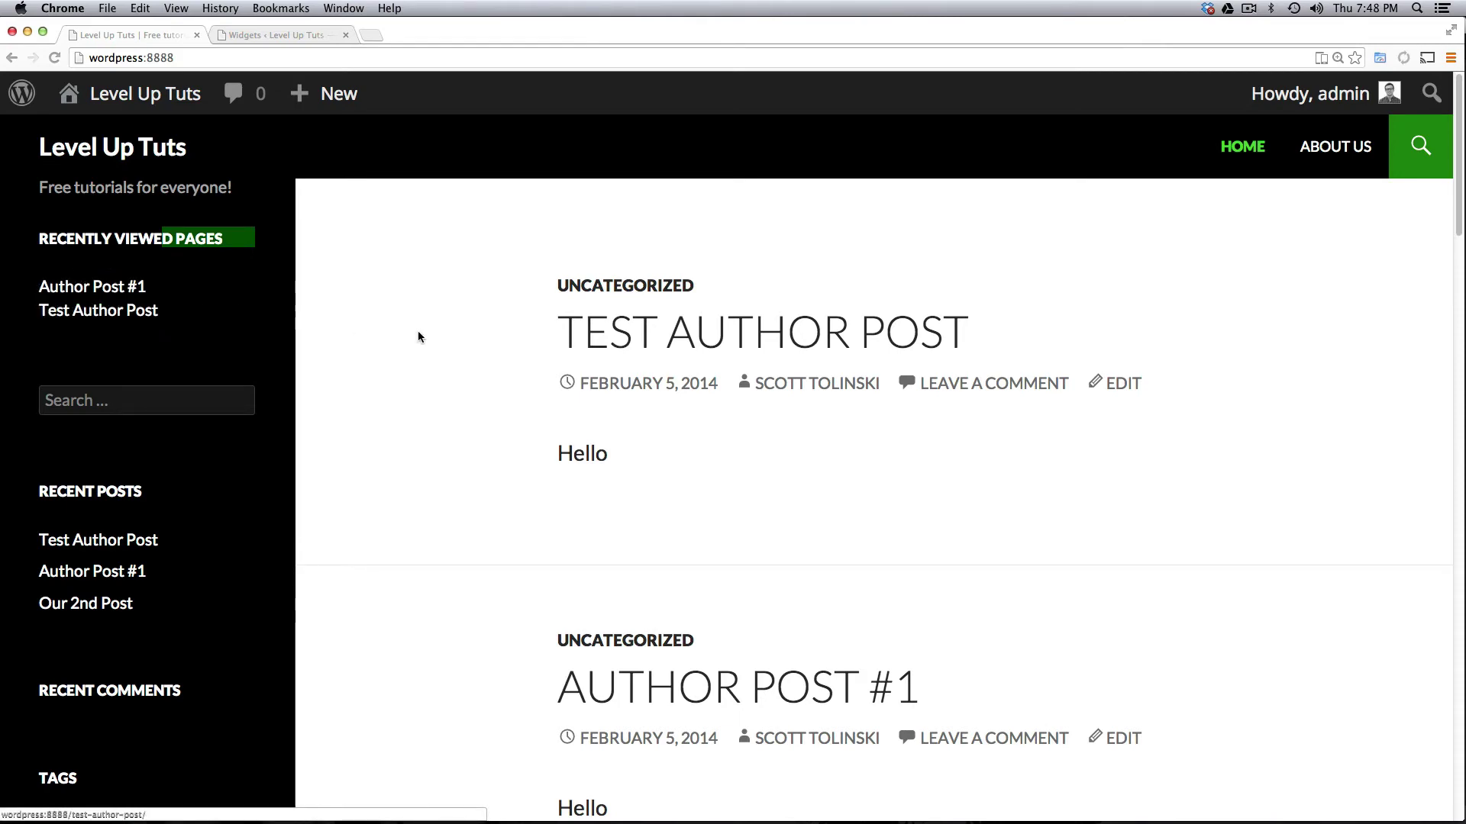
{"action": "left_click", "coordinate": [1335, 146]}
{"action": "key", "text": "super+bracketleft"}
{"action": "left_click", "coordinate": [1330, 148]}
{"action": "left_click", "coordinate": [1244, 155]}
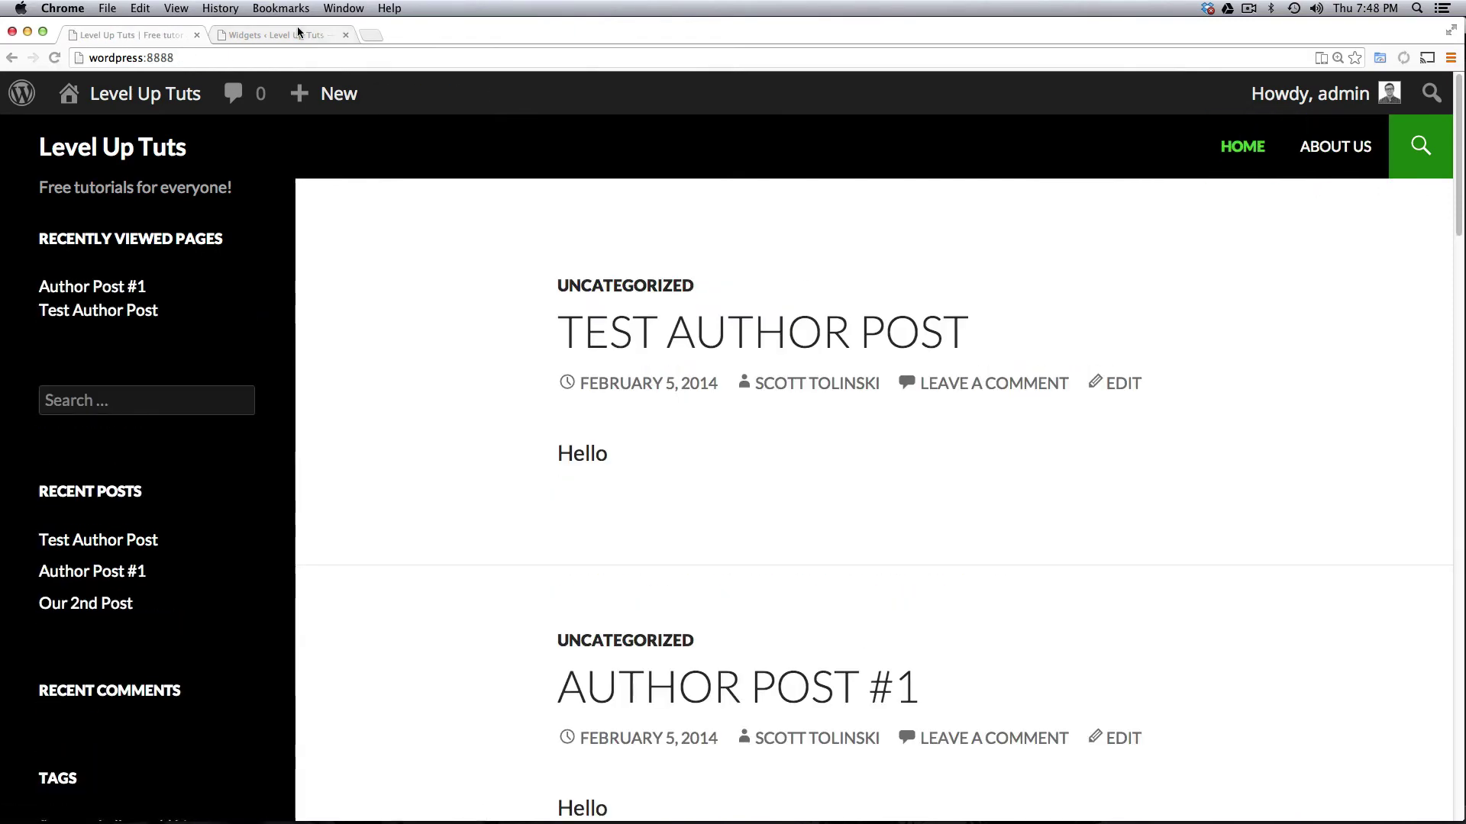
Review WP Recent Views in the Plugins list and open its settings page (10 generations, Posts only, 15-day expiry).
{"action": "left_click", "coordinate": [298, 32]}
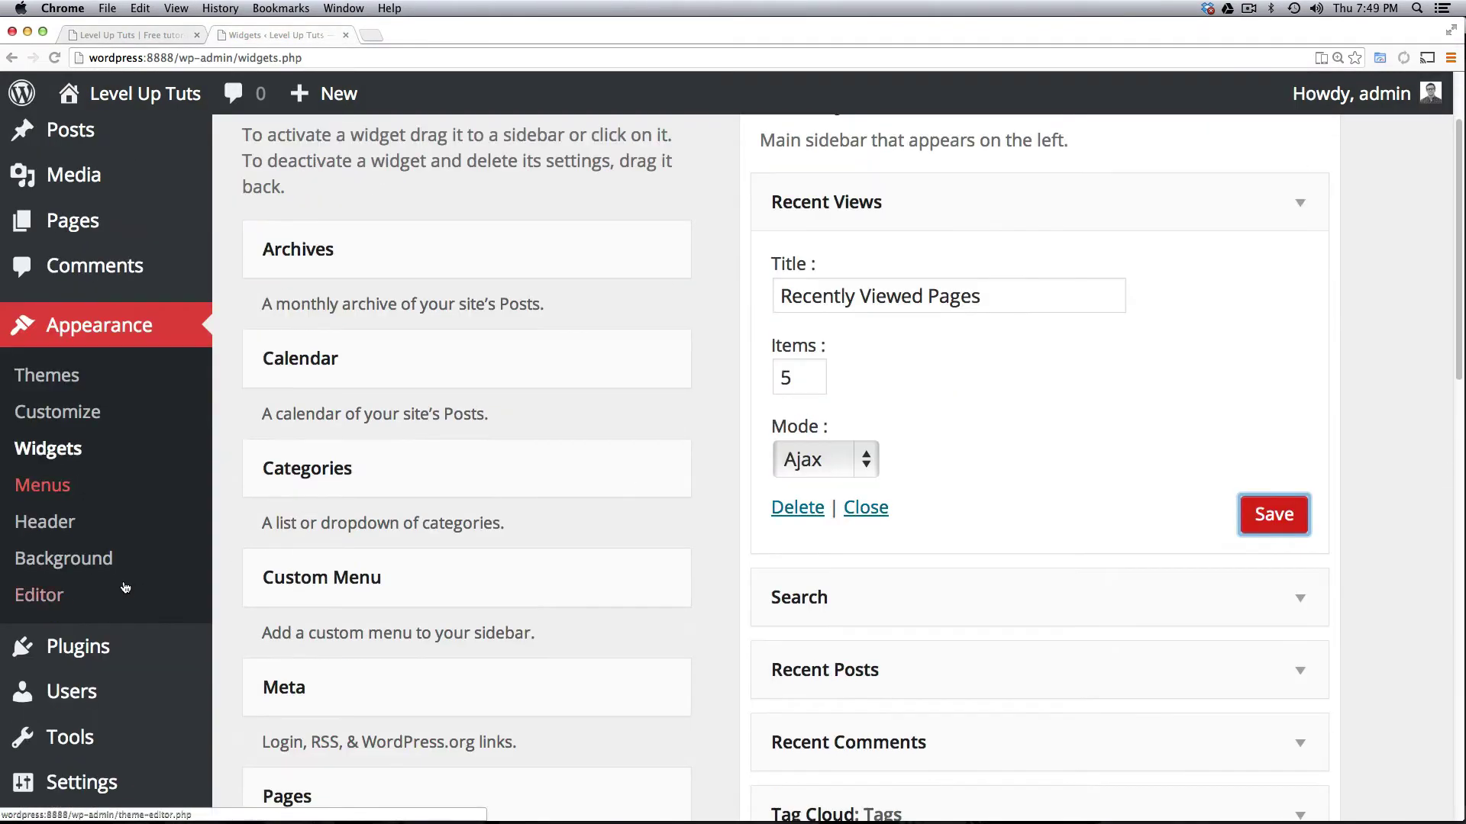
{"action": "scroll", "coordinate": [125, 587], "scroll_direction": "down", "scroll_amount": 2}
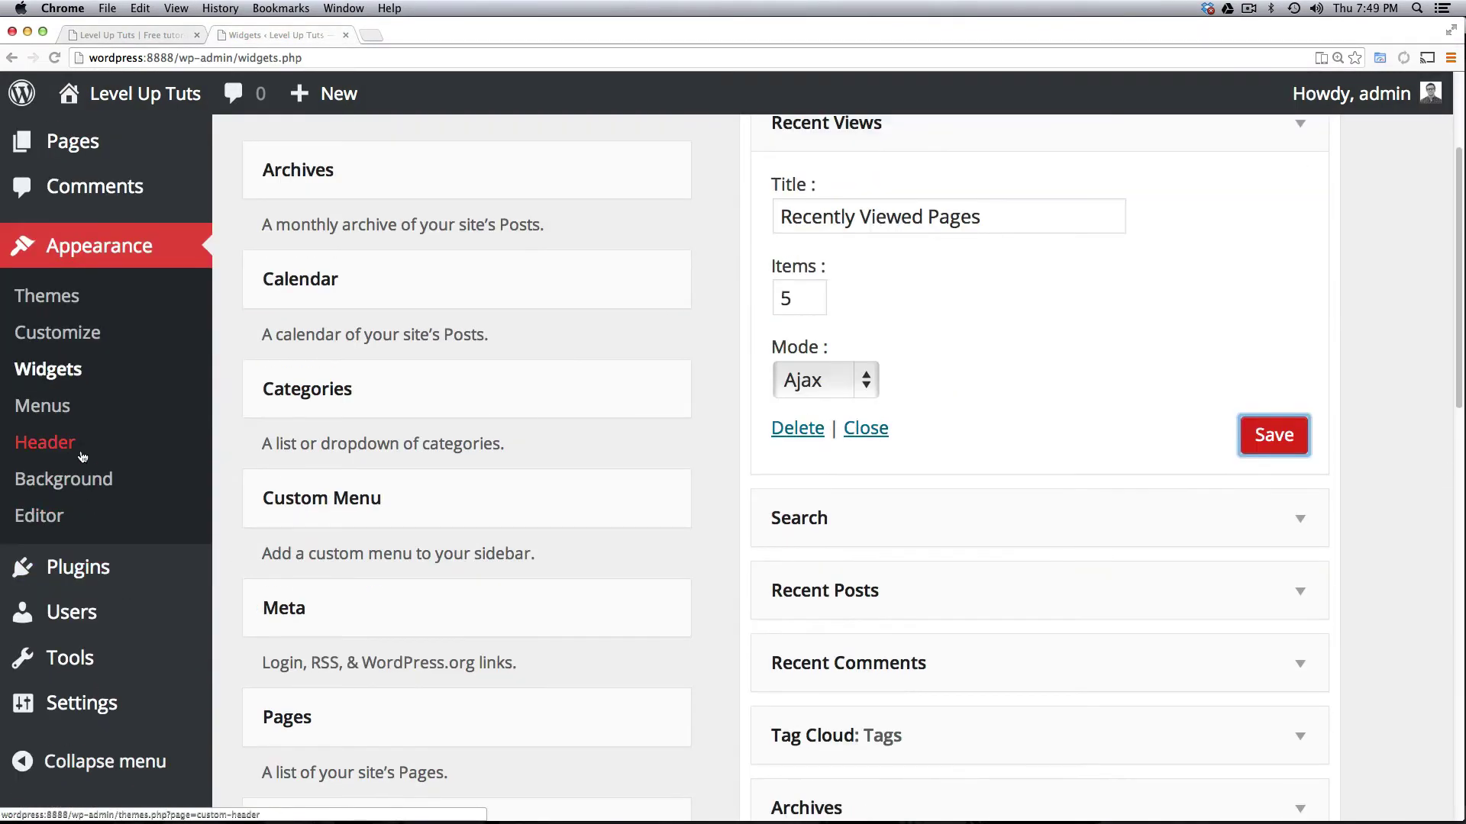
{"action": "left_click", "coordinate": [118, 574]}
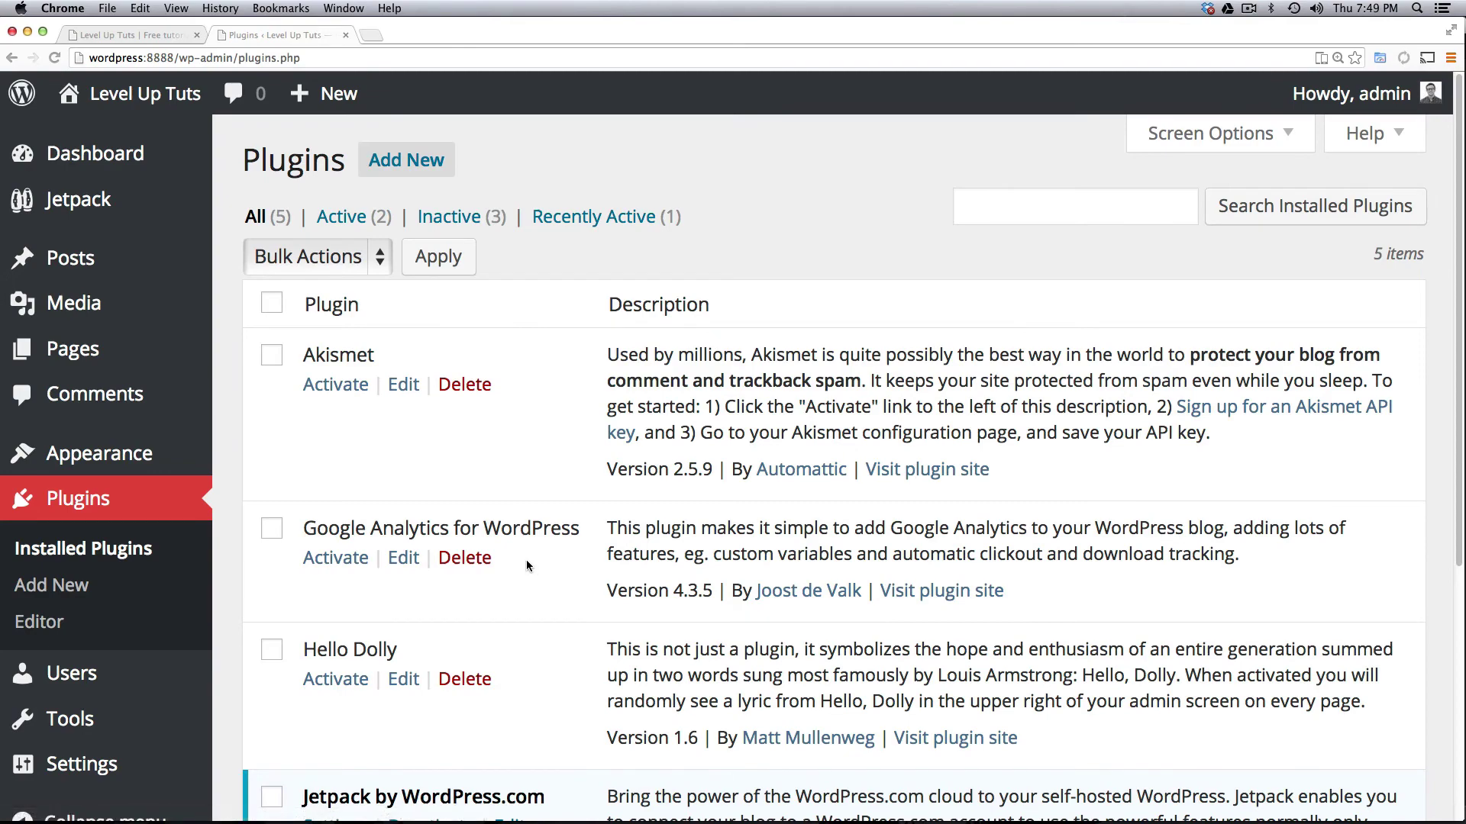
{"action": "scroll", "coordinate": [496, 557], "scroll_direction": "down", "scroll_amount": 5}
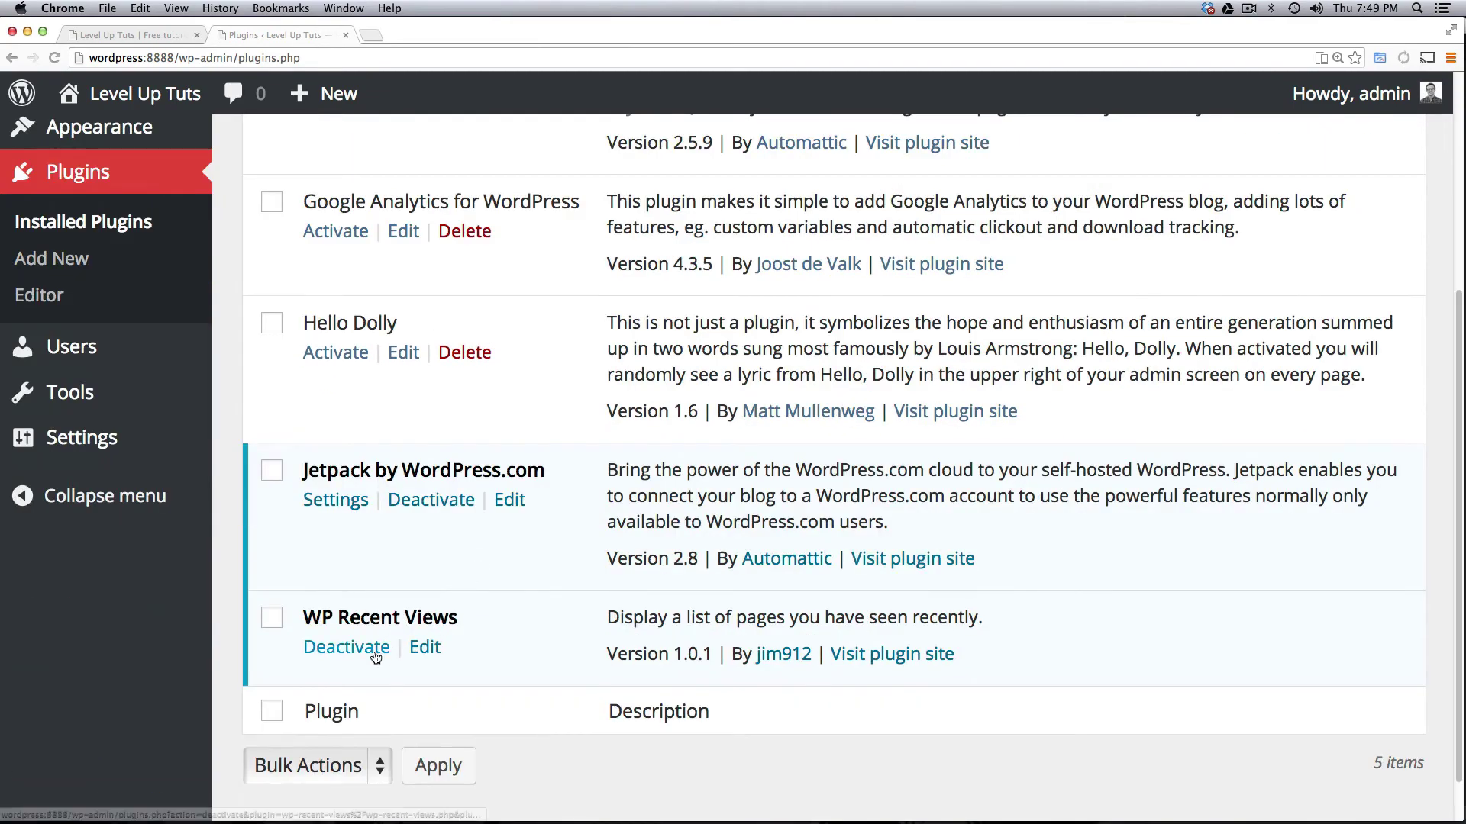
{"action": "scroll", "coordinate": [542, 510], "scroll_direction": "up", "scroll_amount": 3}
{"action": "scroll", "coordinate": [419, 599], "scroll_direction": "down", "scroll_amount": 3}
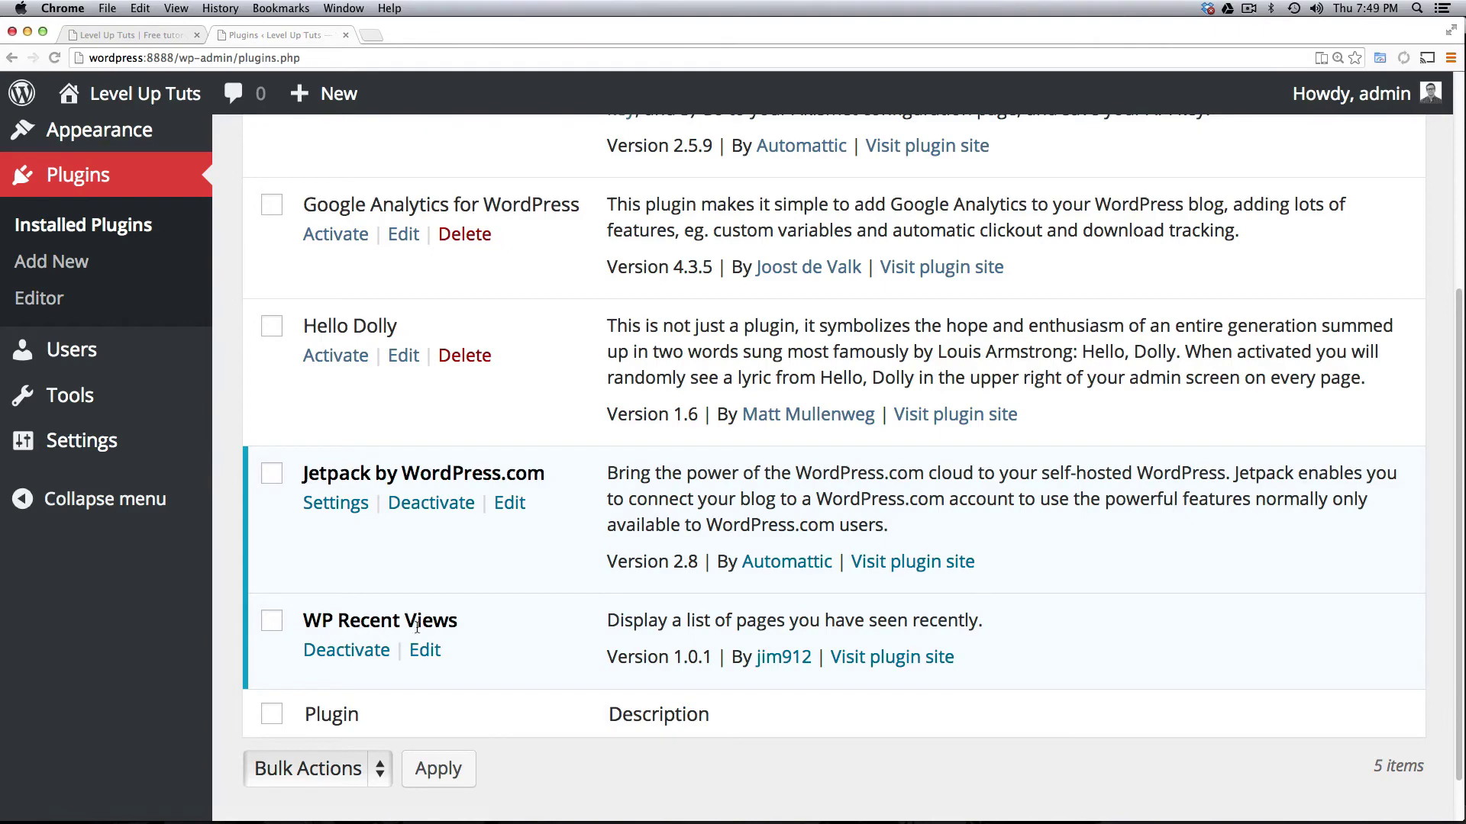
{"action": "scroll", "coordinate": [449, 626], "scroll_direction": "up", "scroll_amount": 1}
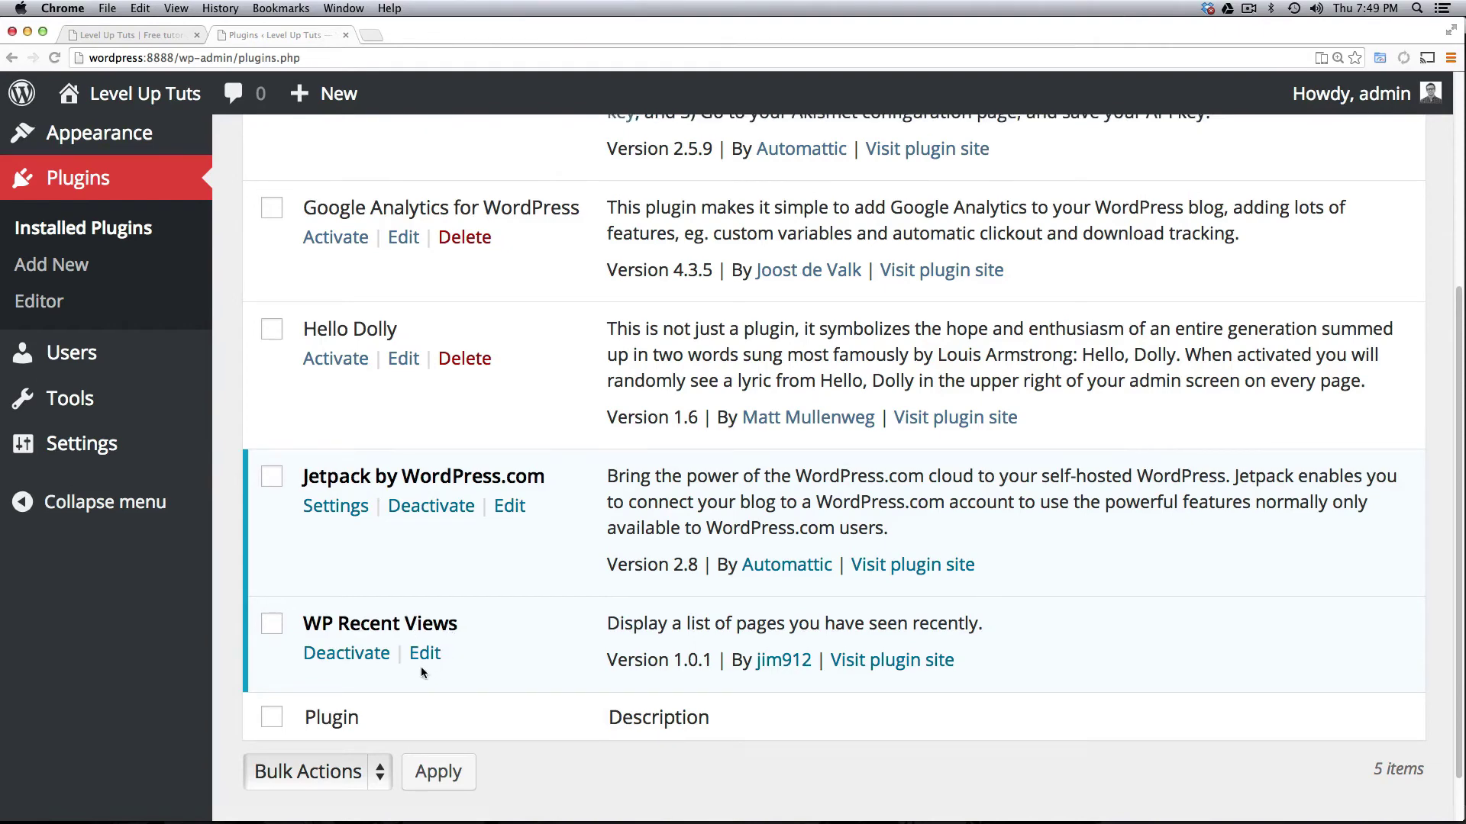
{"action": "mouse_move", "coordinate": [155, 449]}
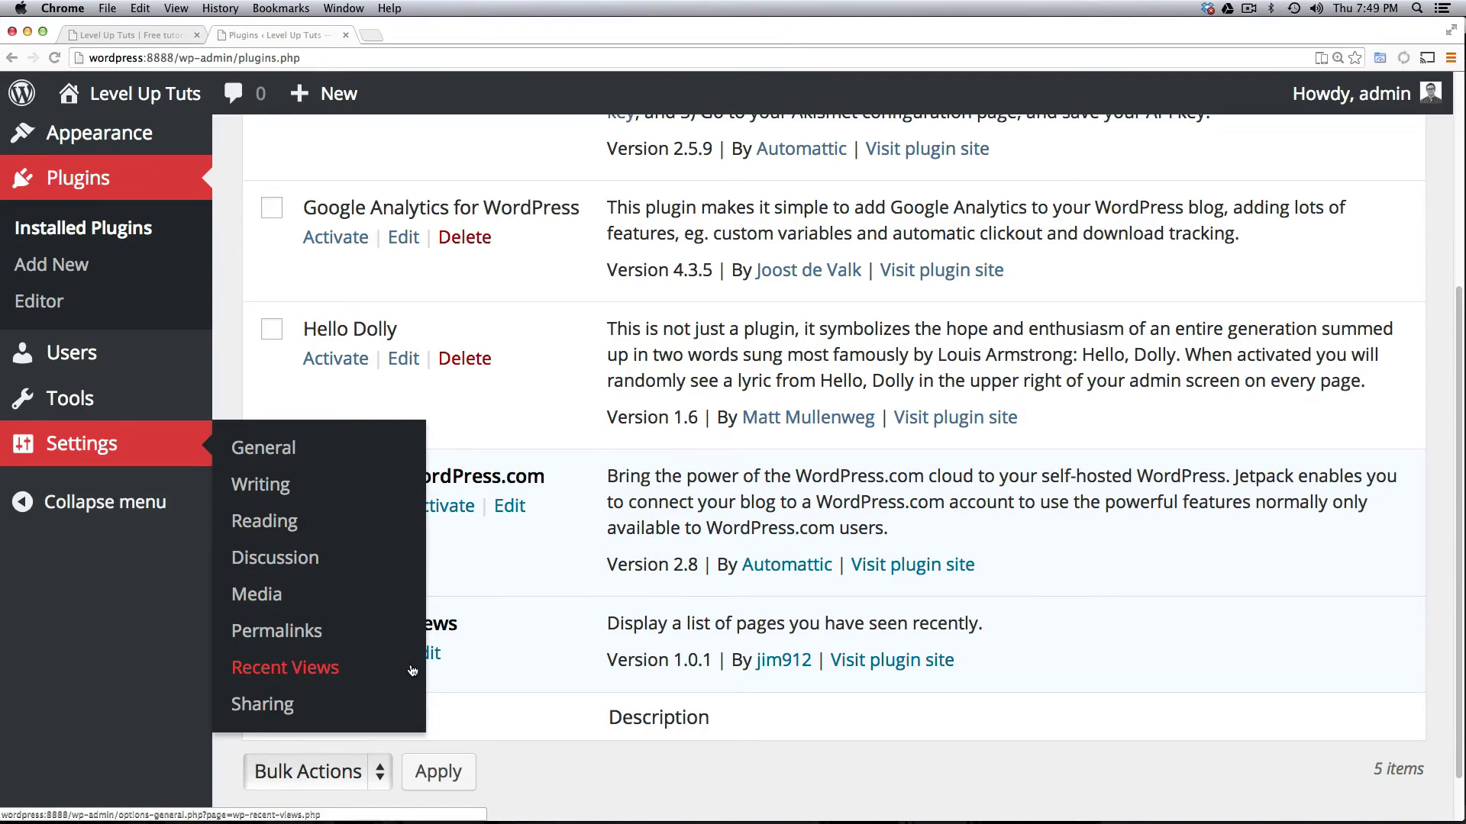
{"action": "left_click", "coordinate": [372, 671]}
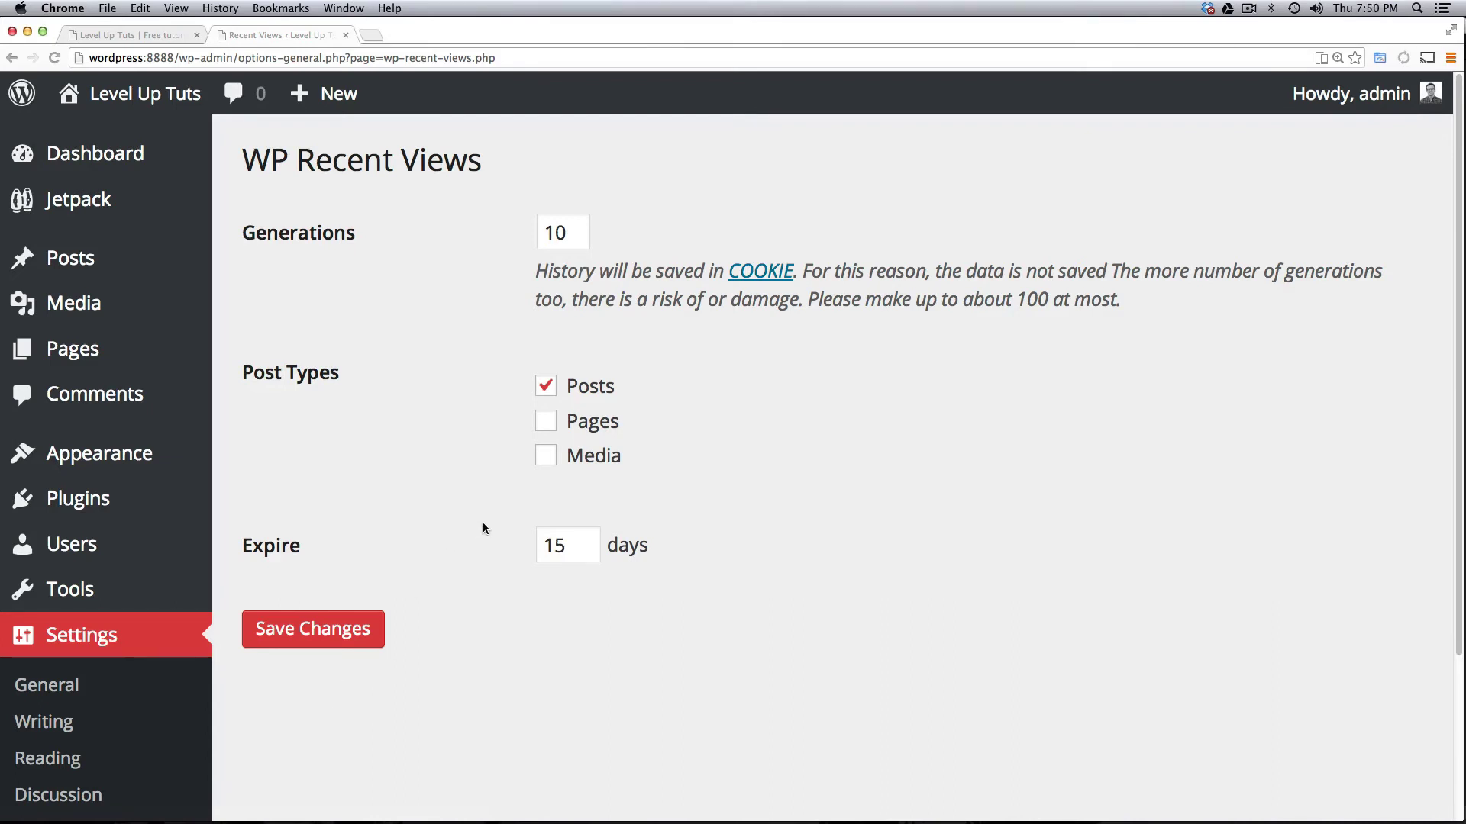
Add Pages to the tracked Post Types alongside Posts and save the settings.
{"action": "left_click_drag", "start_coordinate": [359, 368], "coordinate": [242, 372]}
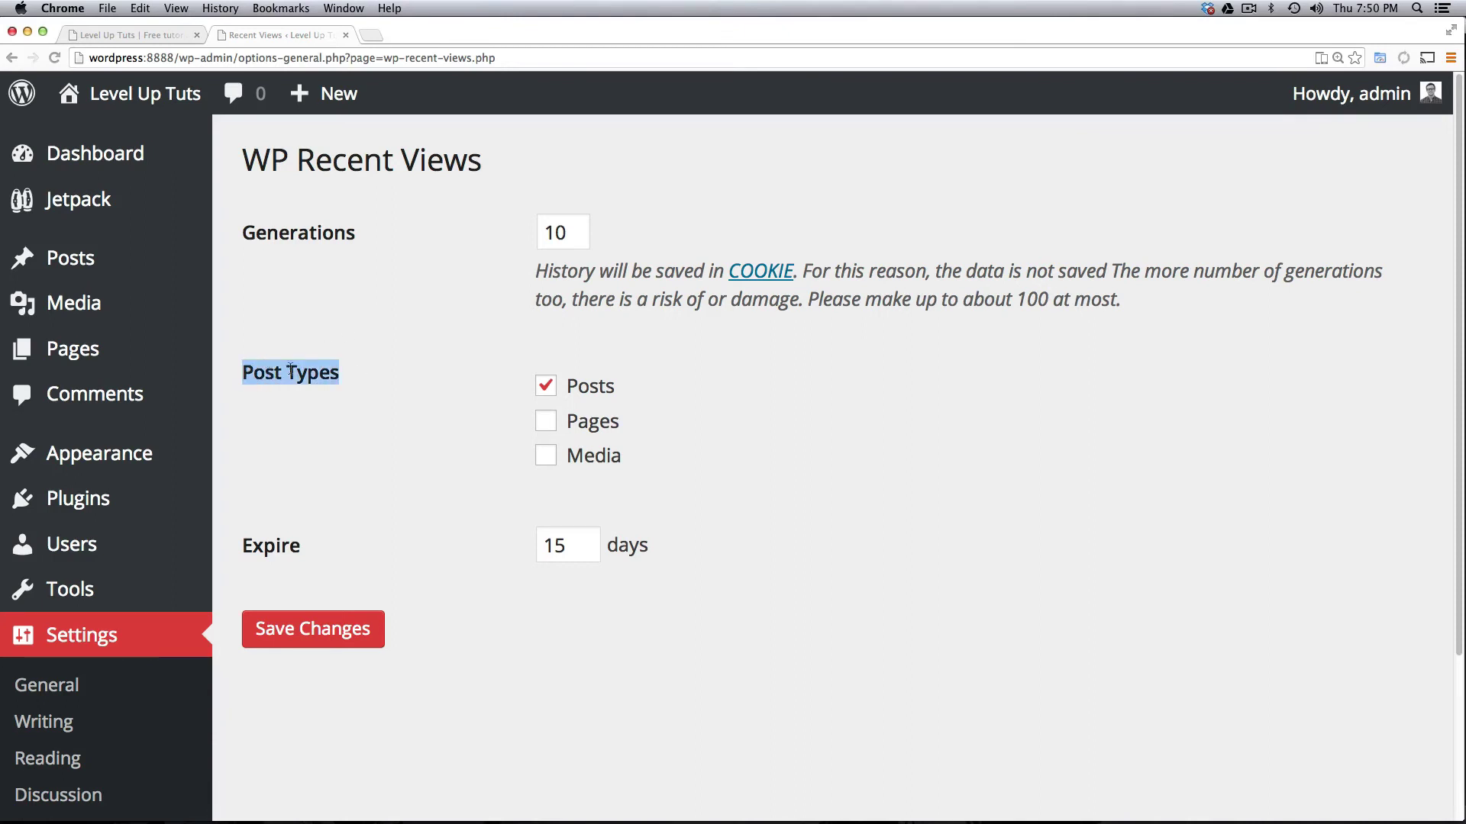
{"action": "left_click", "coordinate": [545, 421]}
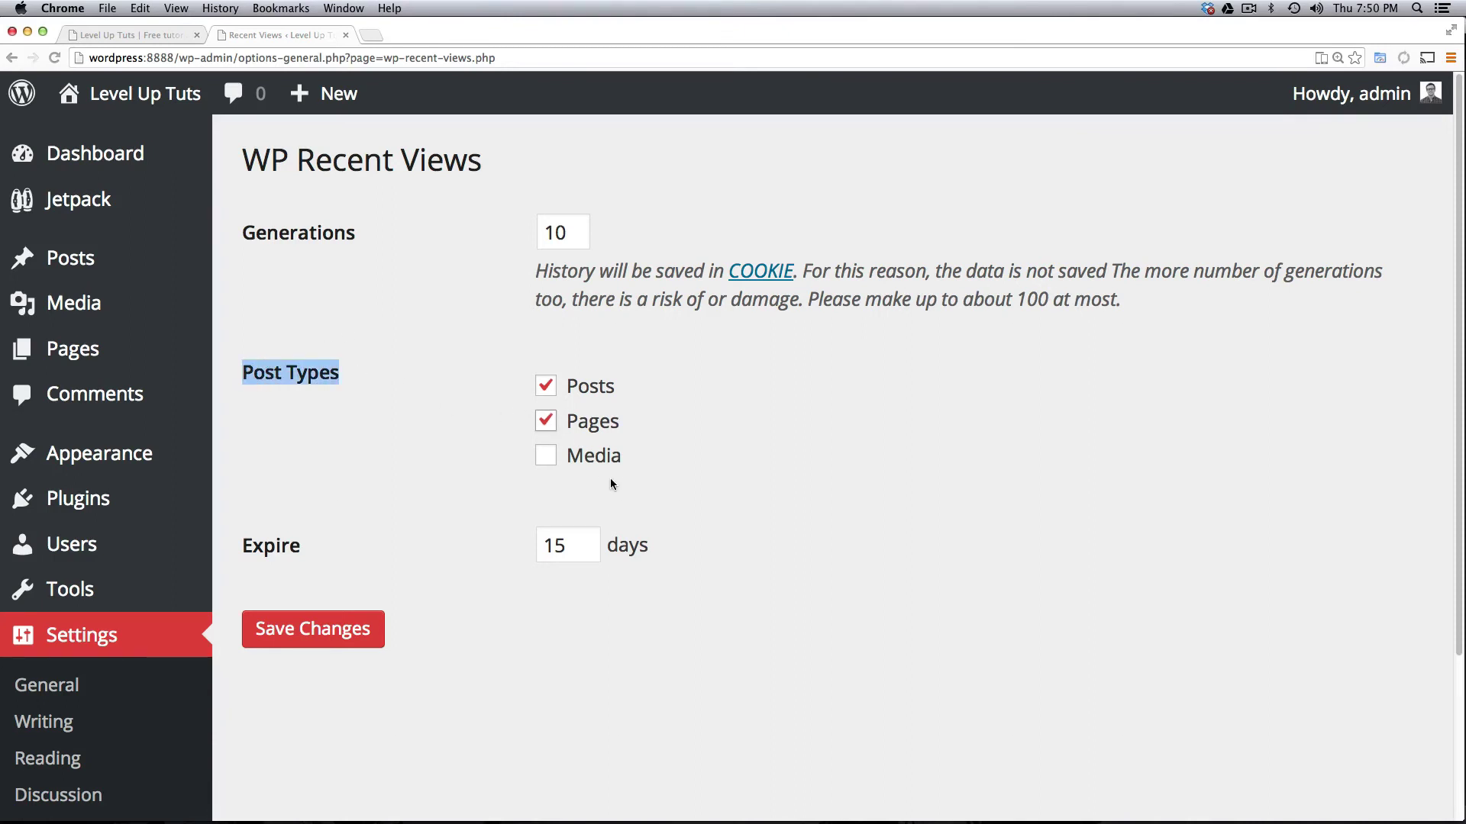
{"action": "left_click", "coordinate": [326, 641]}
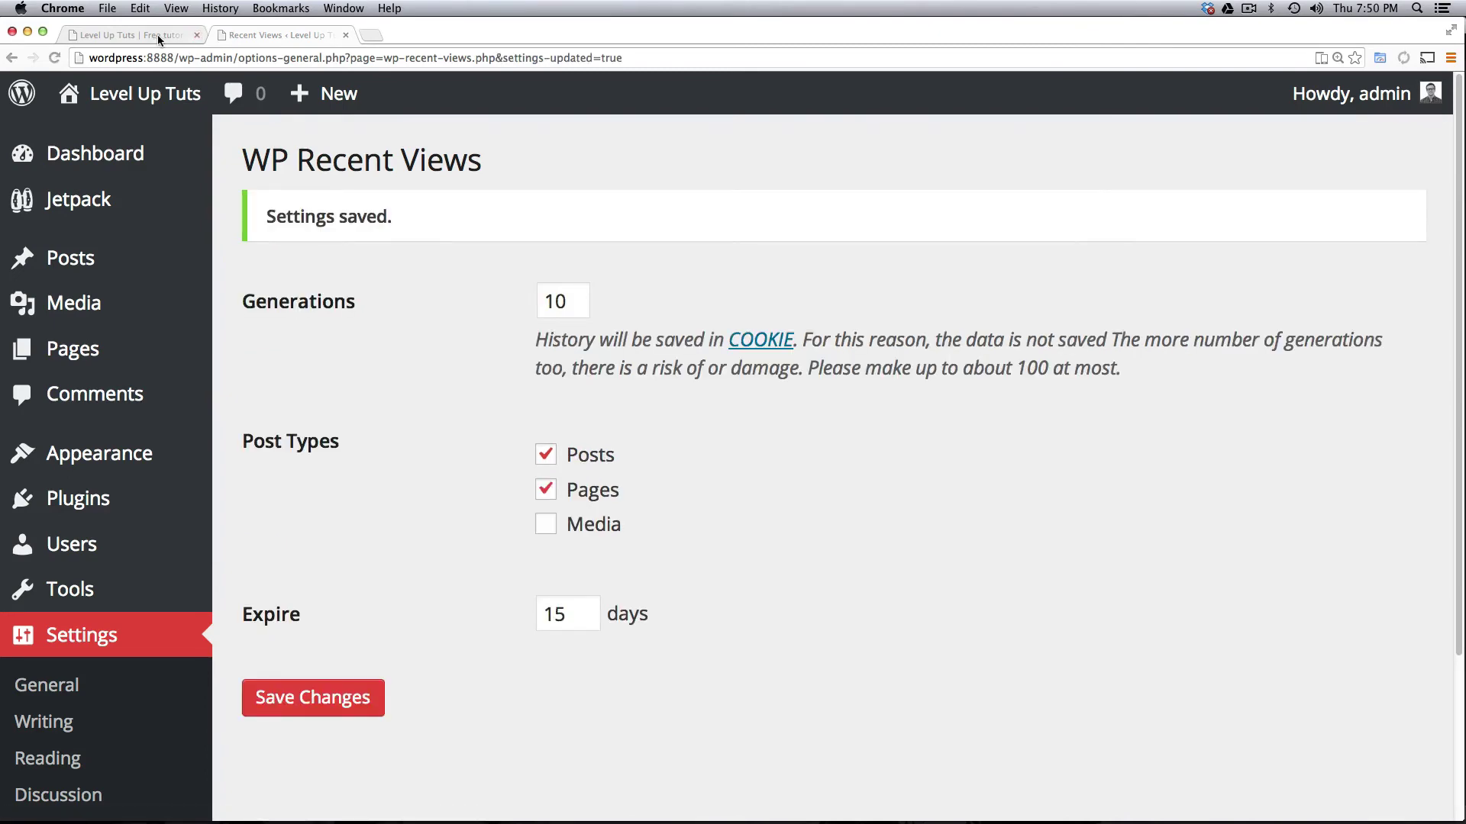
Open the About Us page on the live site so it tops the Recently Viewed Pages list.
{"action": "left_click", "coordinate": [157, 35]}
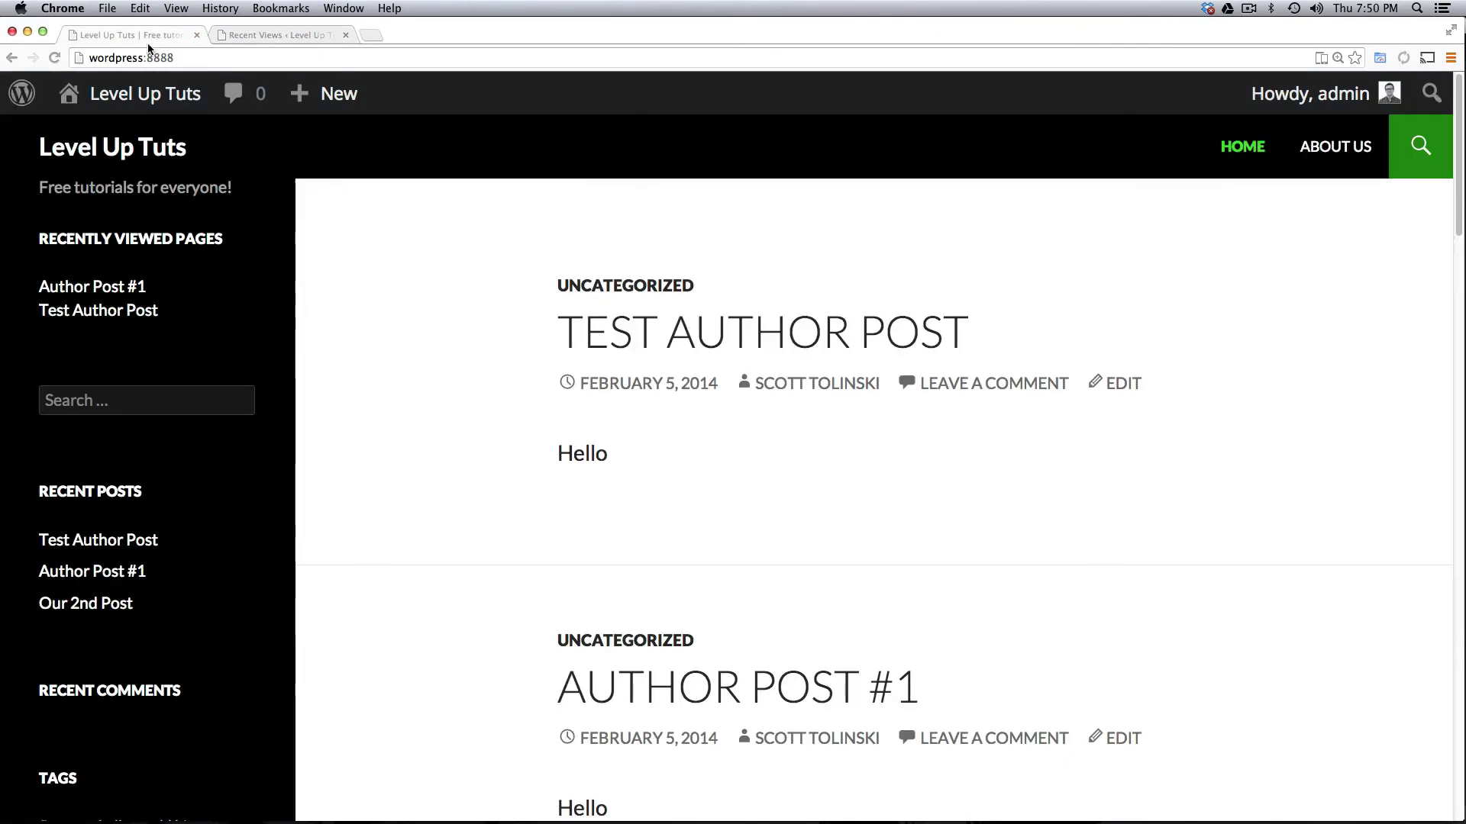
{"action": "left_click", "coordinate": [1335, 146]}
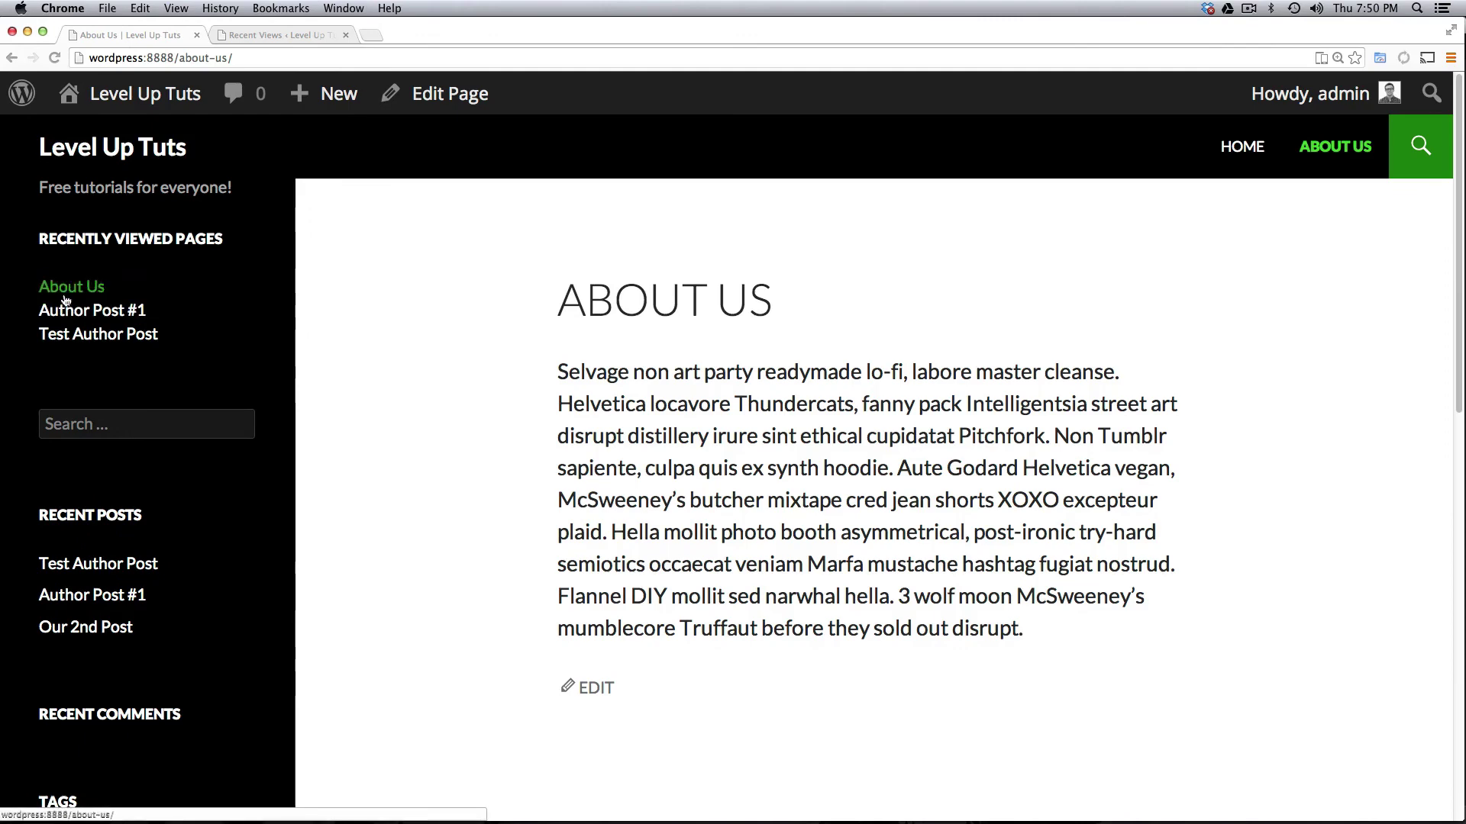